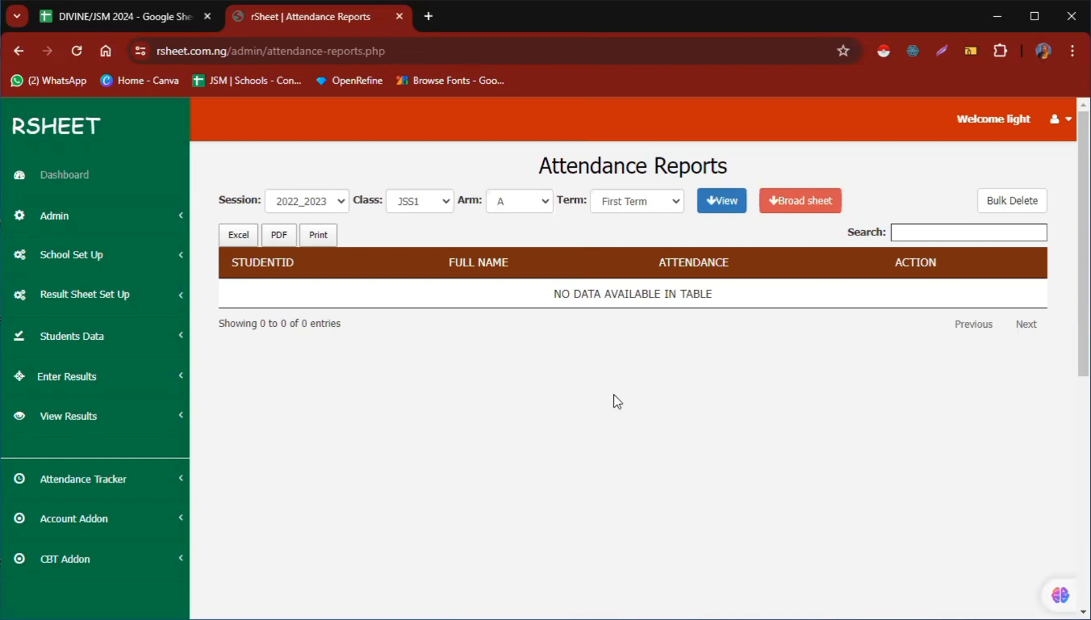
scroll(617, 402, "down", 1)
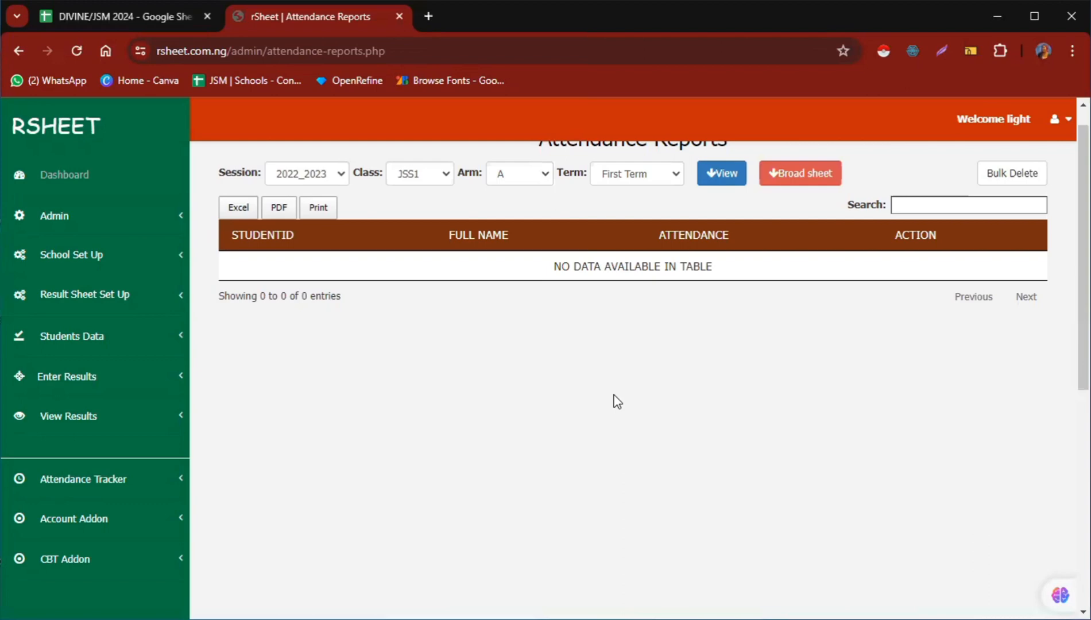
scroll(616, 402, "up", 1)
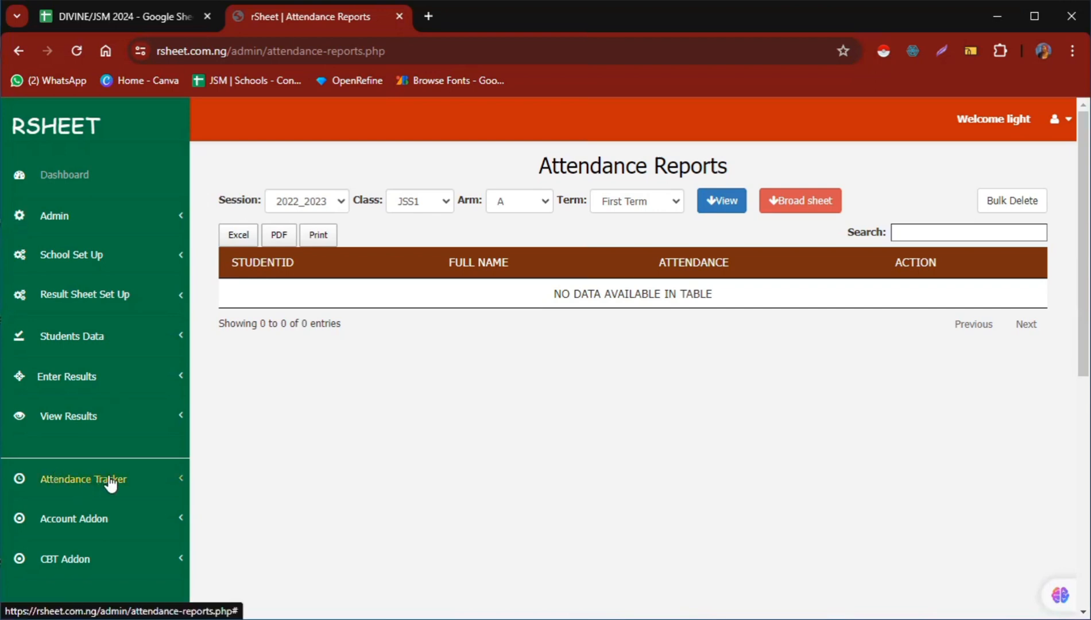
Open the Student Attendance page of the Attendance Tracker
left_click(157, 485)
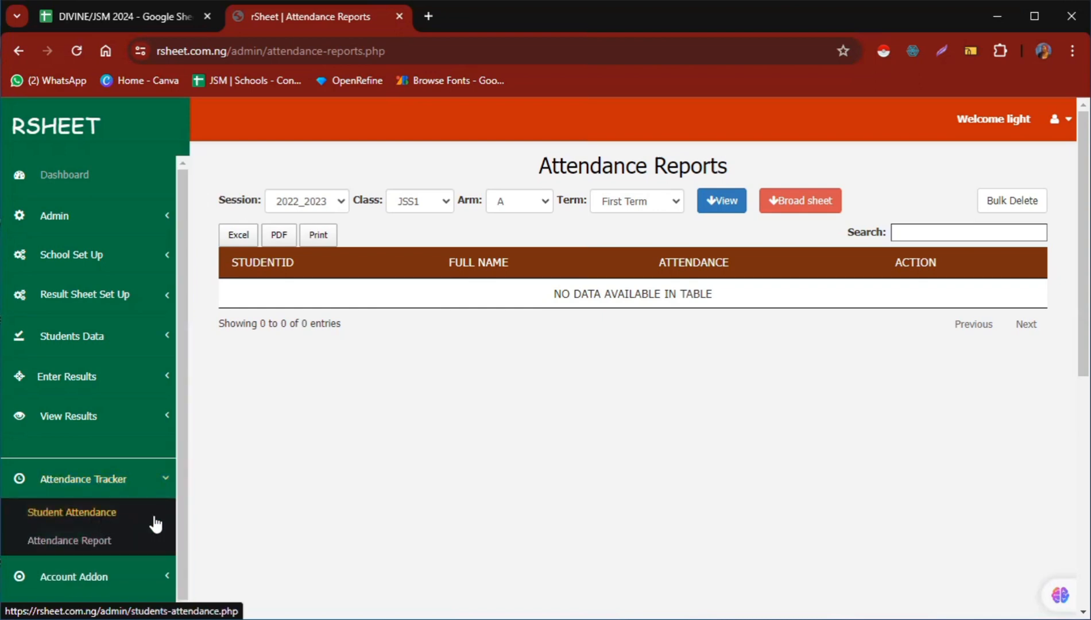
left_click(95, 524)
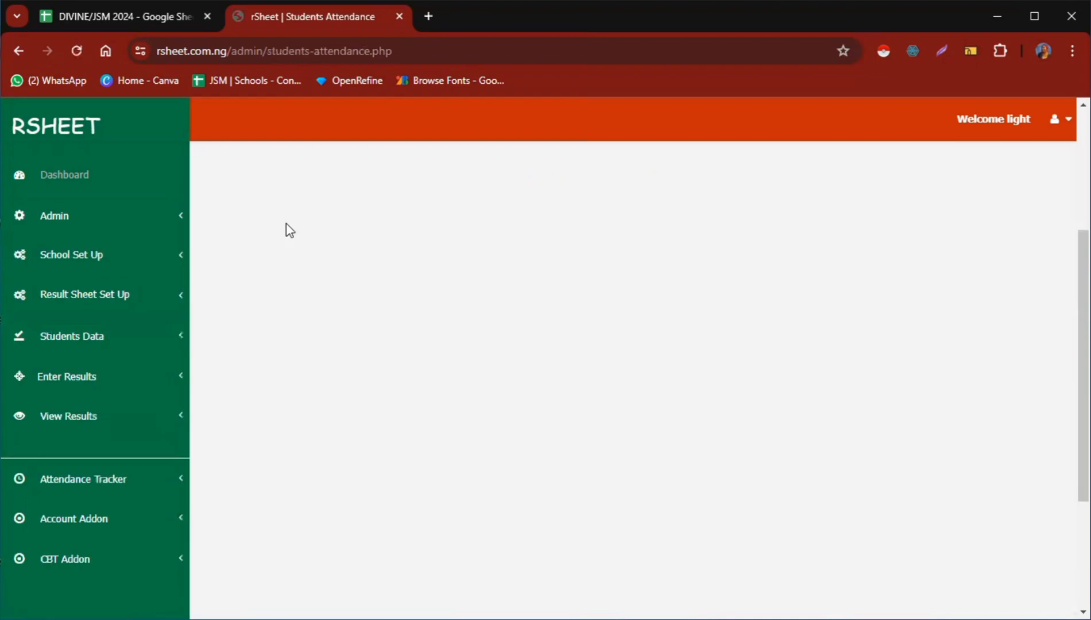
left_click(126, 484)
left_click(106, 511)
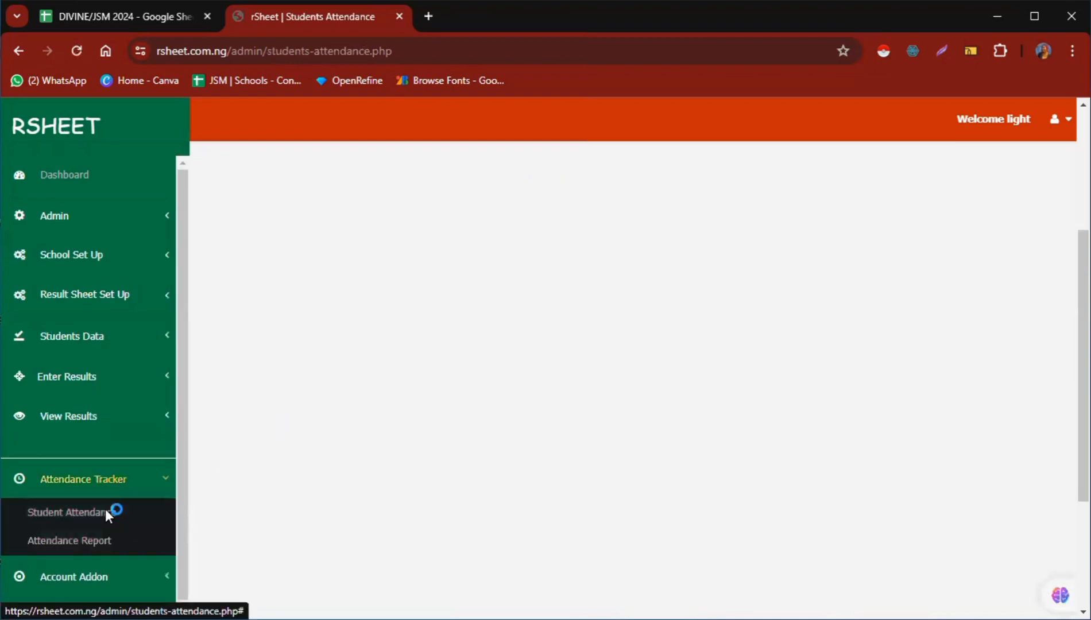
left_click(107, 514)
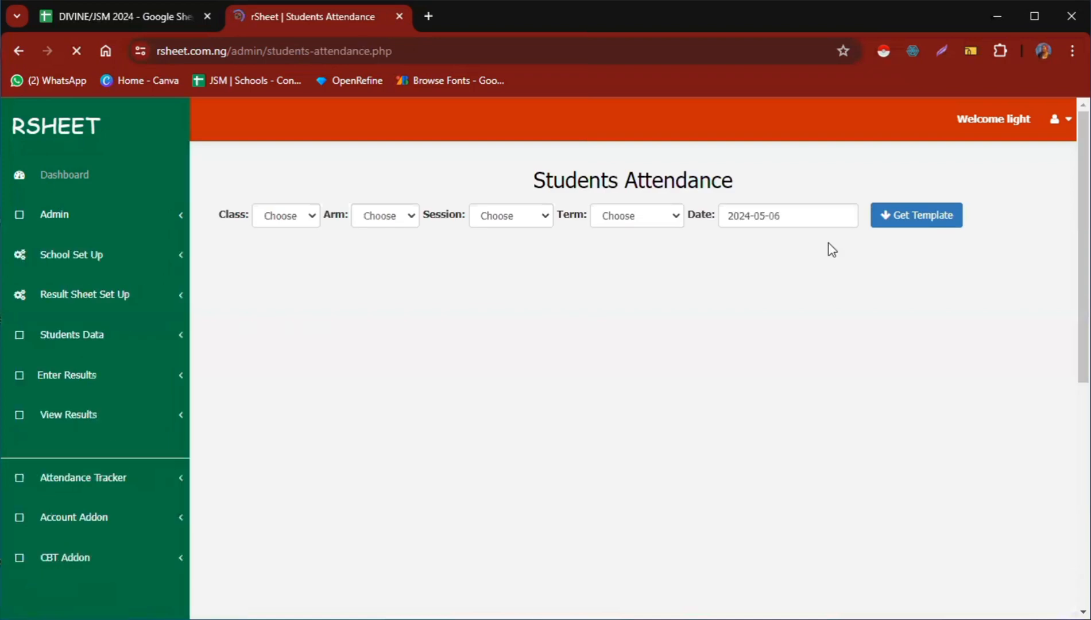
Load the attendance template for class JSS1, arm A, session 2022_2023, First Term, dated 2024-05-01
left_click(295, 221)
left_click(285, 248)
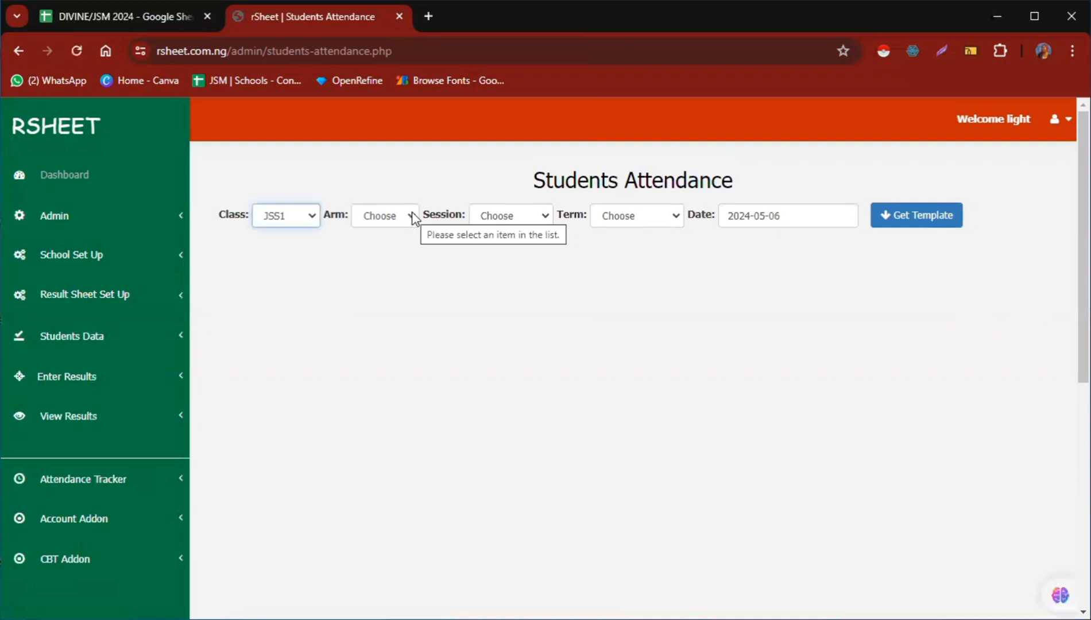
left_click(412, 214)
left_click(383, 248)
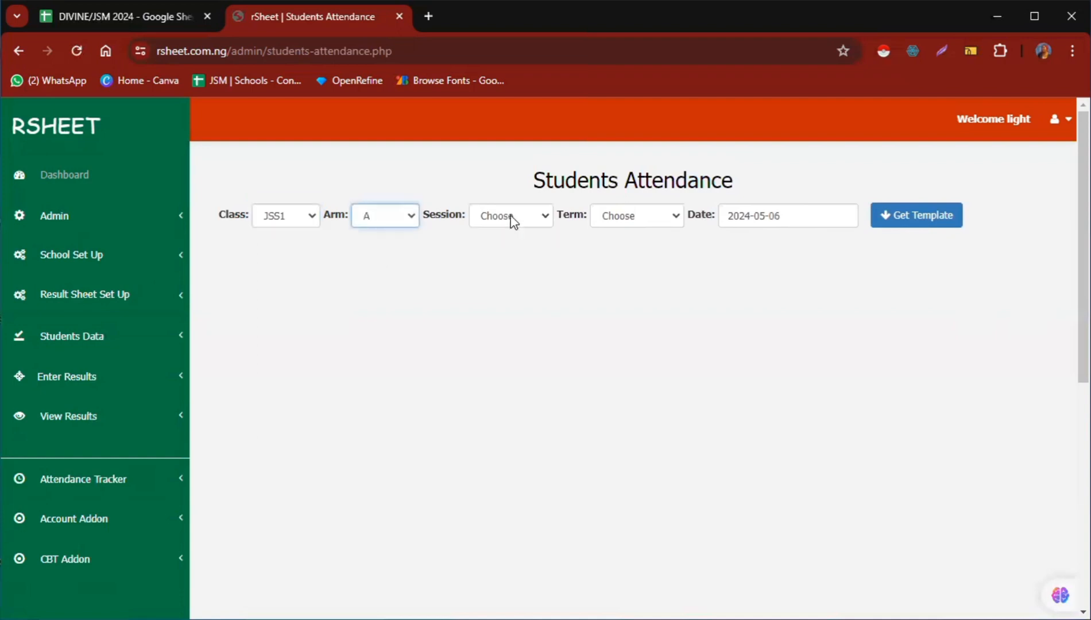
left_click(617, 213)
left_click(632, 240)
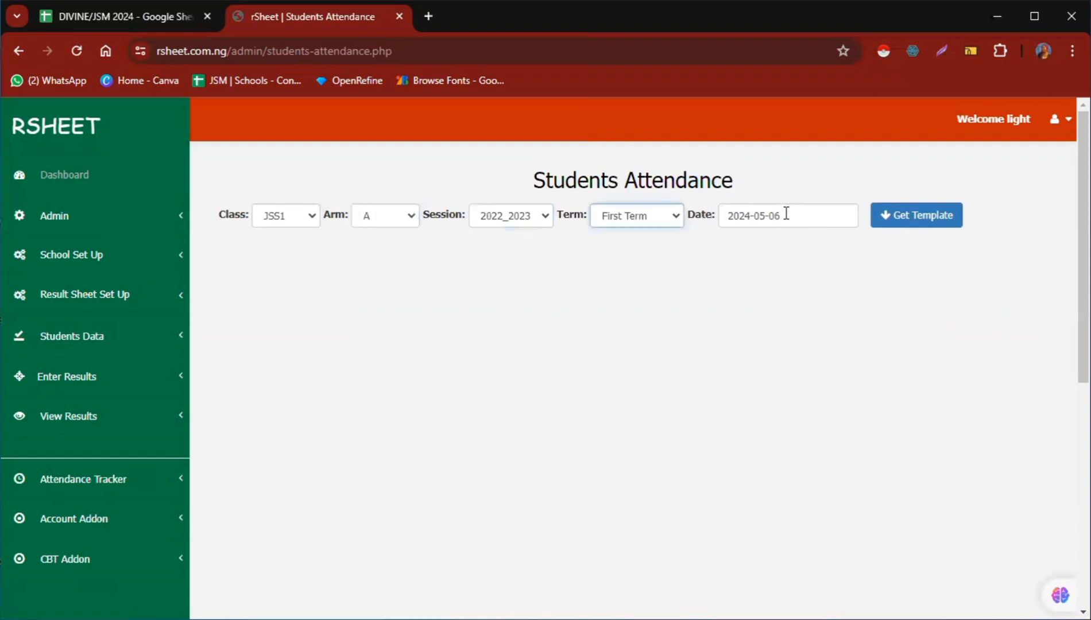
left_click(786, 214)
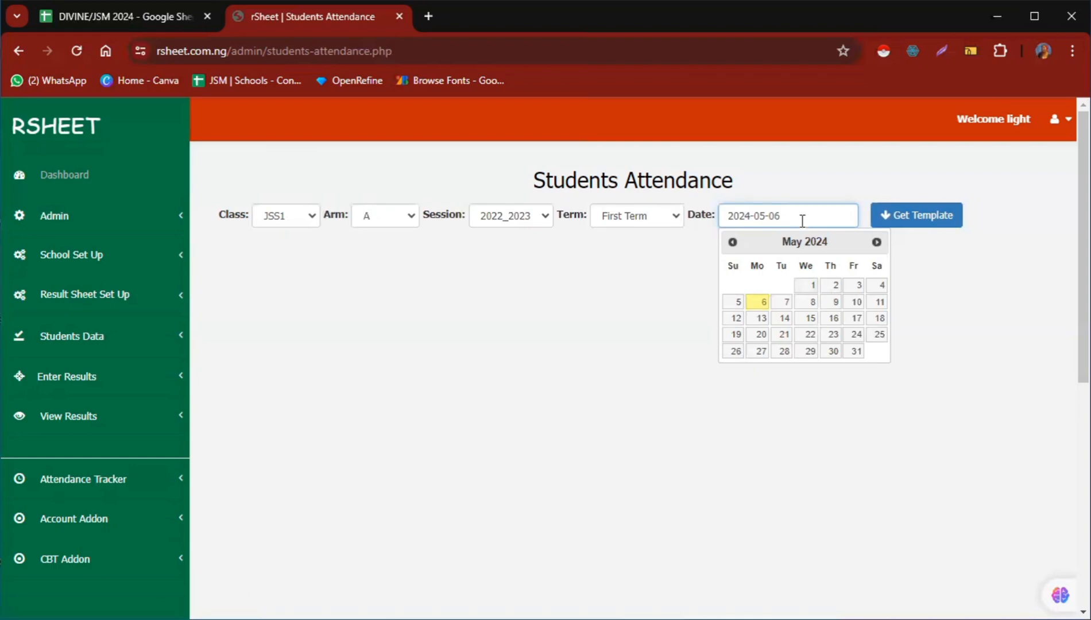
left_click(811, 286)
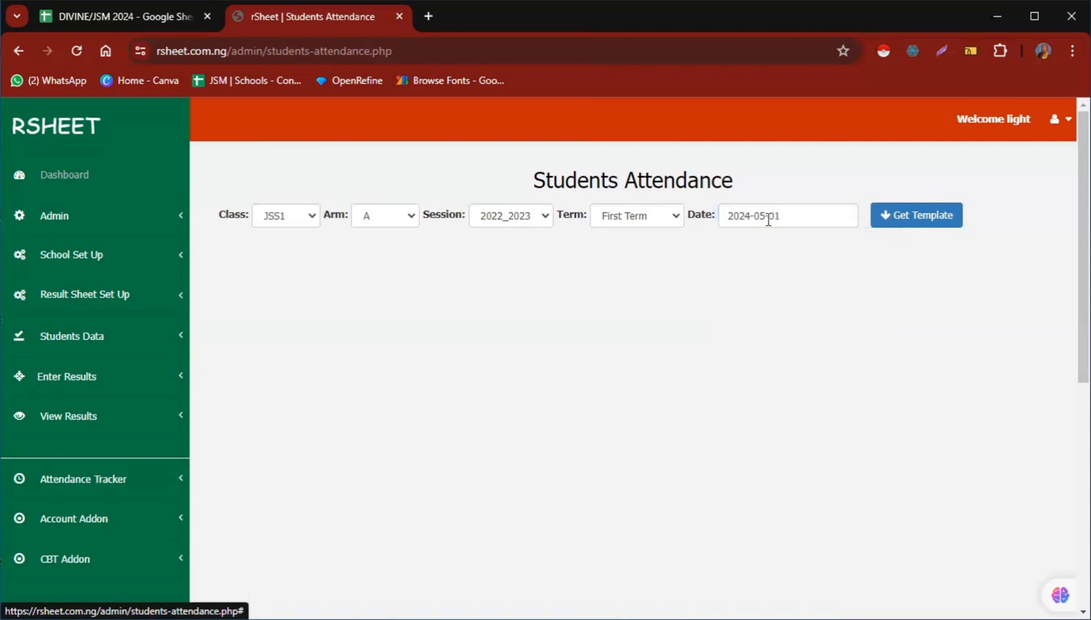
left_click(936, 222)
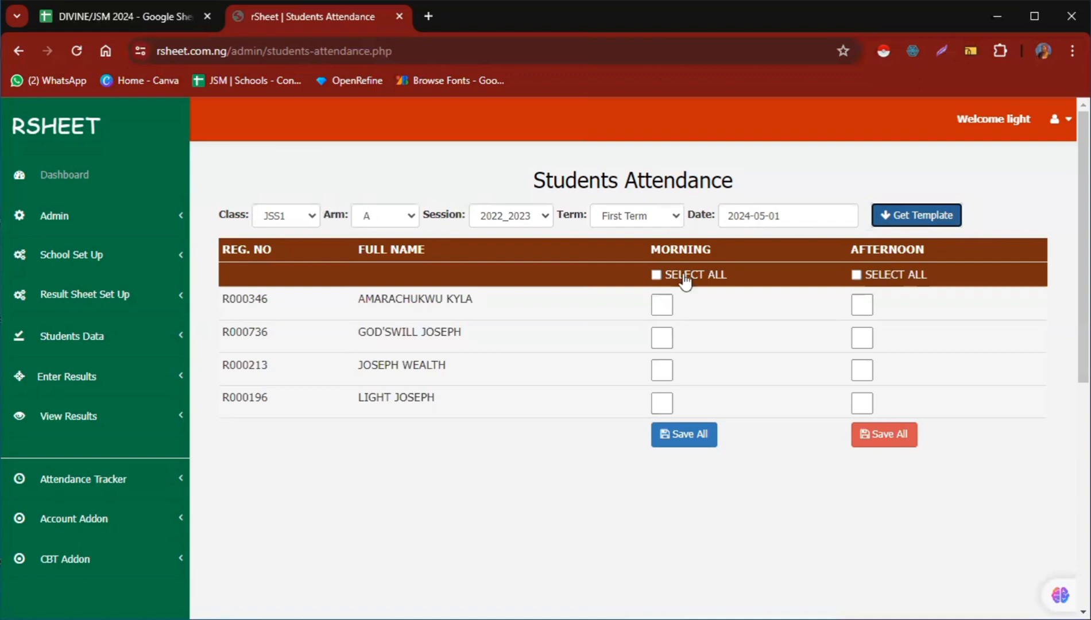
Record all students present in the morning and the first, third and fourth students present in the afternoon, saving both sessions
left_click(655, 274)
left_click(689, 438)
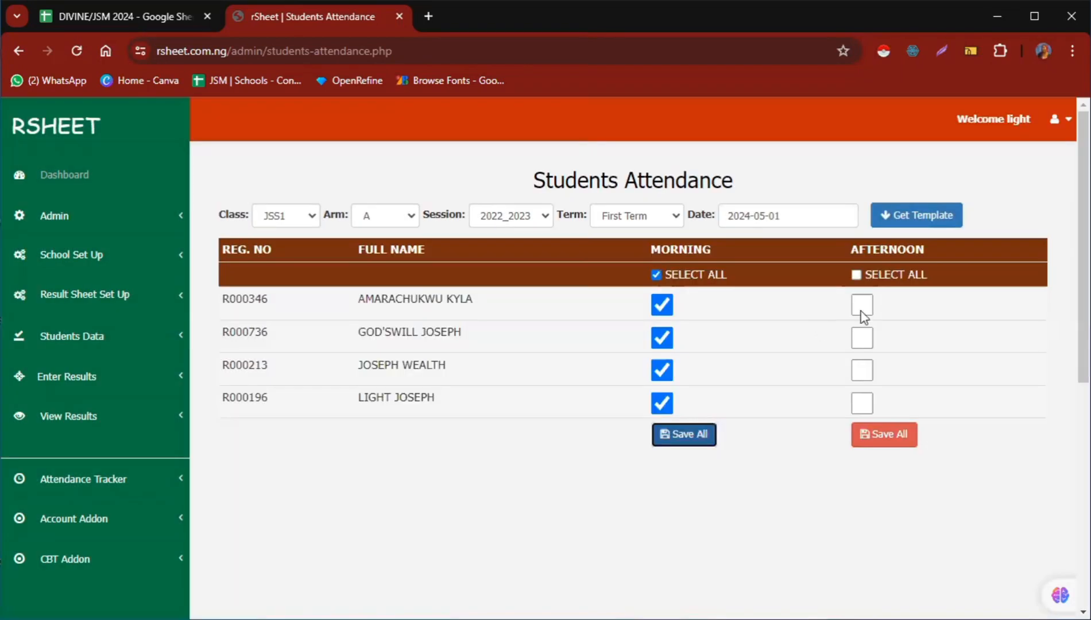
left_click(862, 305)
left_click(862, 369)
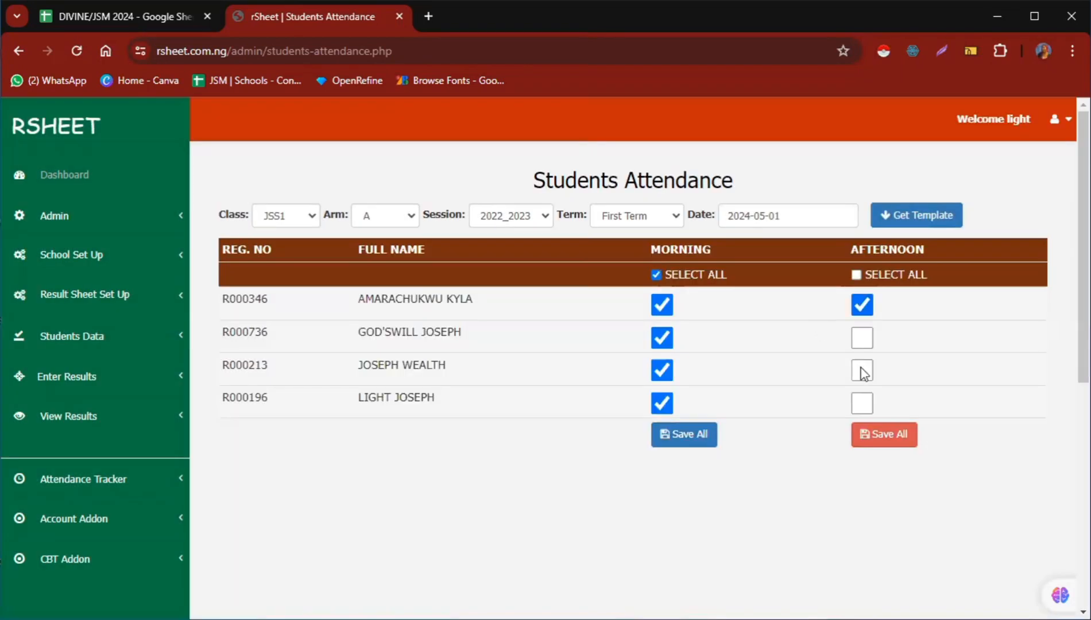
left_click(861, 404)
left_click(893, 443)
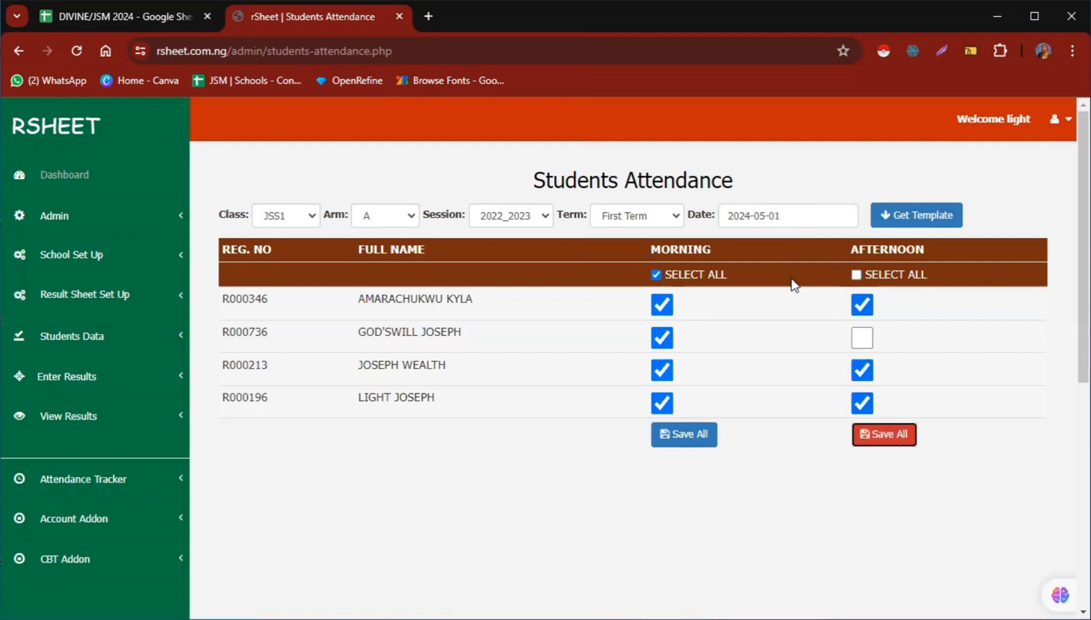
Load the attendance template for 2024-05-02 with the same class, arm, session and term
left_click(792, 217)
left_click(835, 287)
left_click(904, 218)
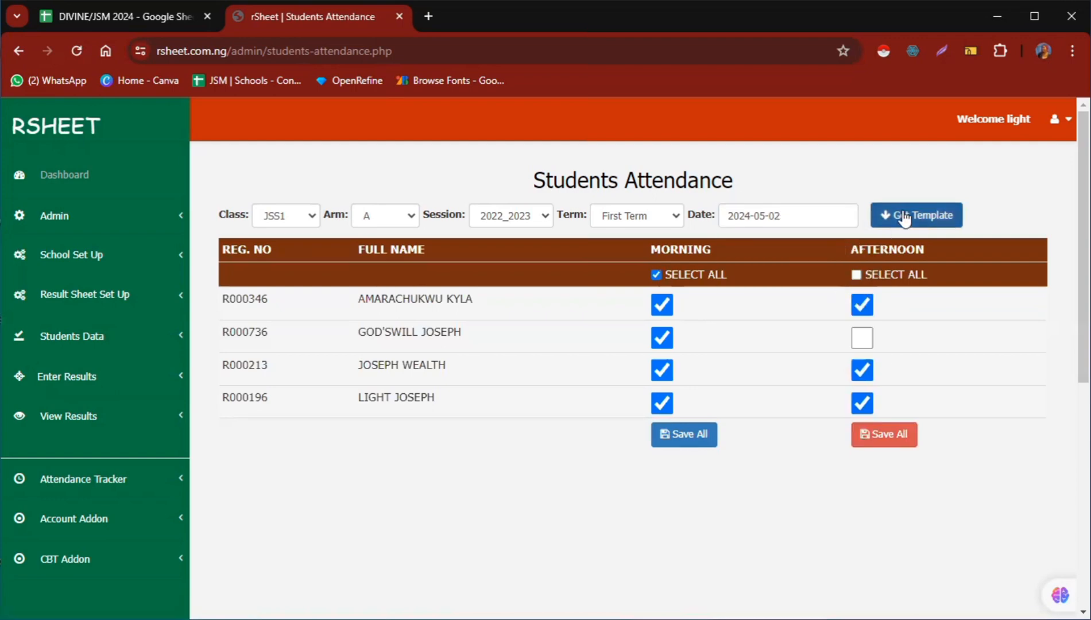
left_click(902, 214)
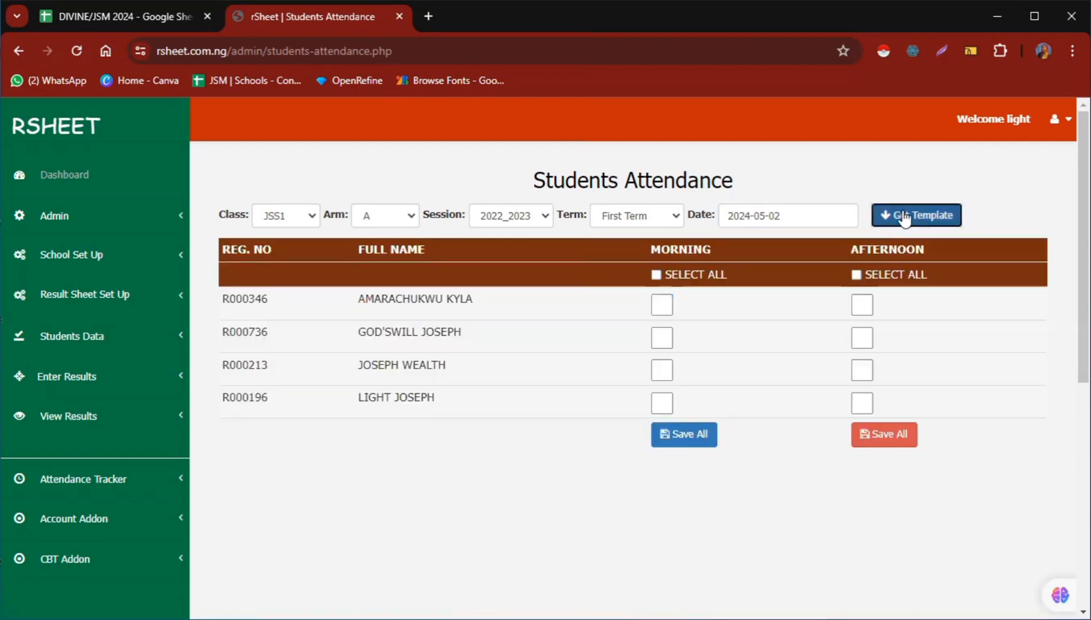
Mark the first, second and fourth students present in the morning and save the morning attendance
left_click(669, 307)
left_click(660, 339)
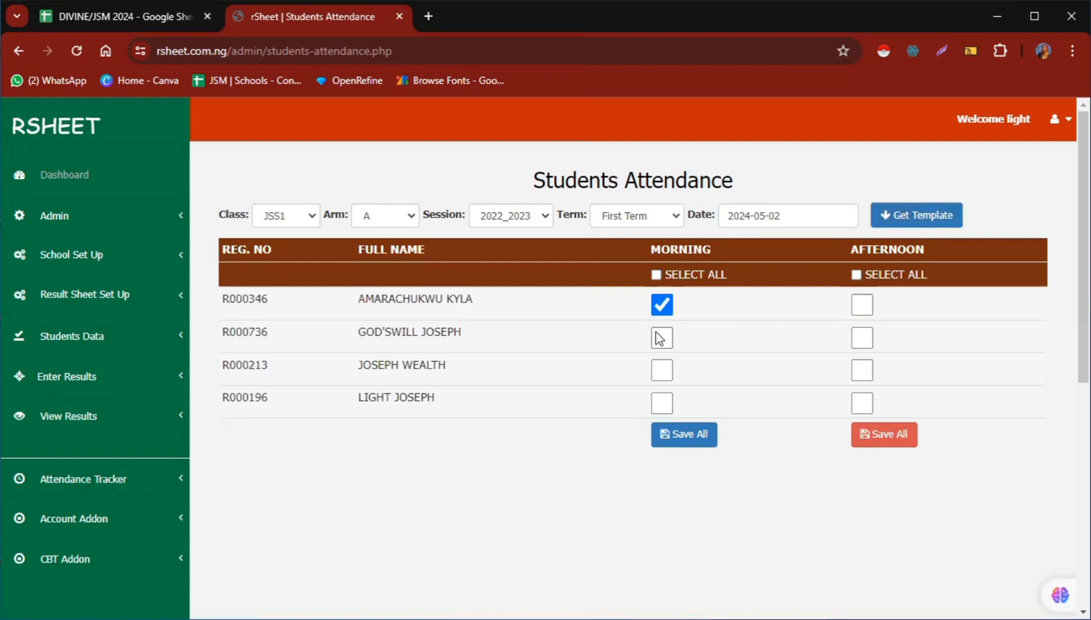
left_click(663, 404)
left_click(668, 428)
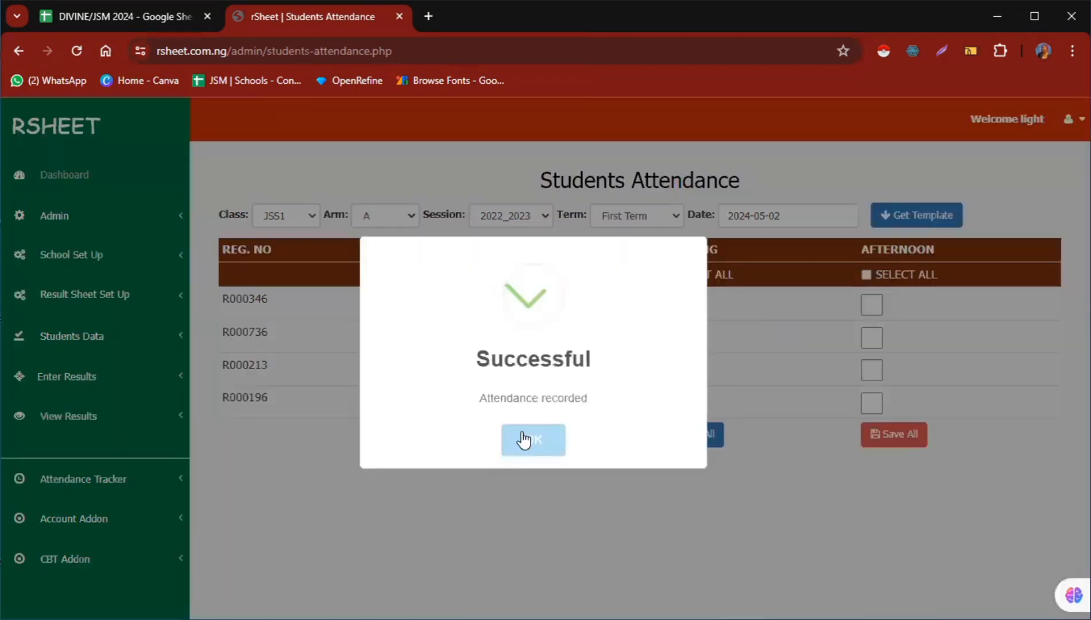
left_click(527, 441)
Mark the first and second students present in the afternoon and save the afternoon attendance
left_click(859, 304)
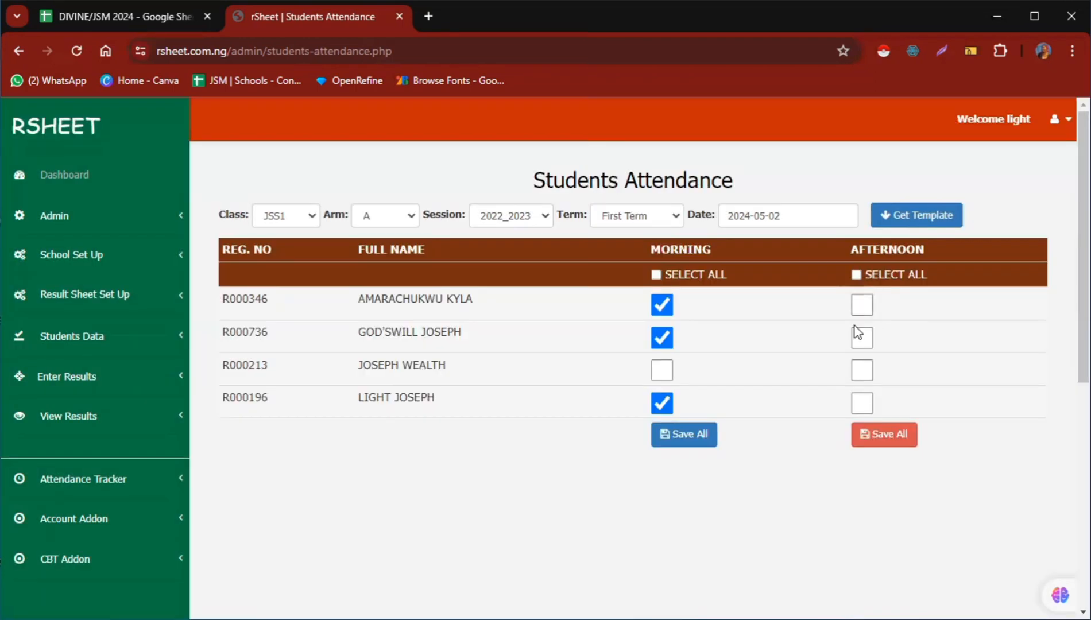
left_click(861, 338)
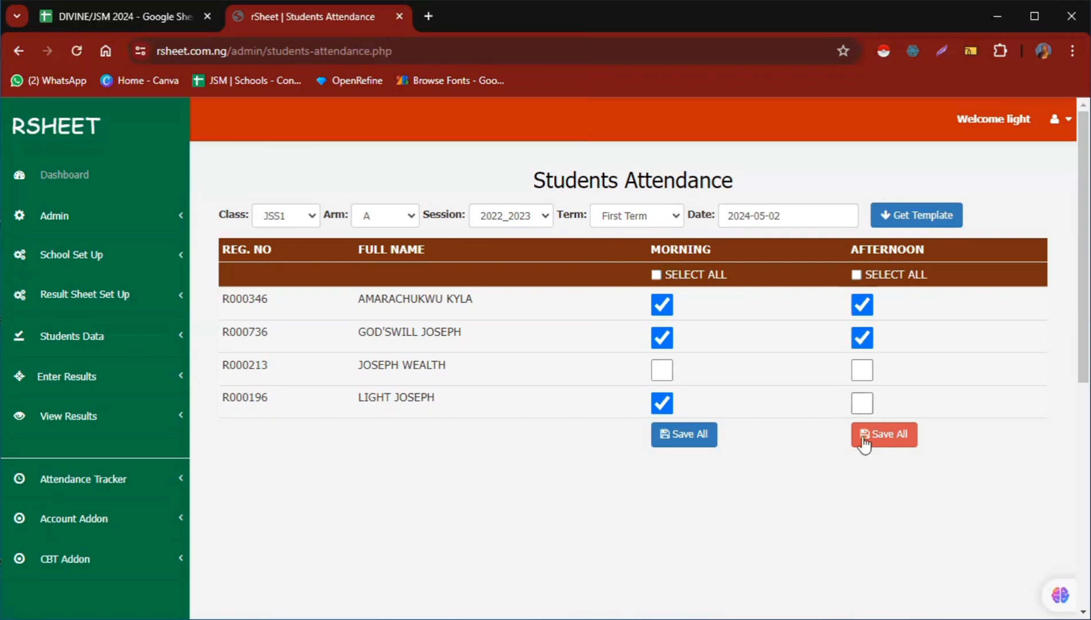
left_click(592, 383)
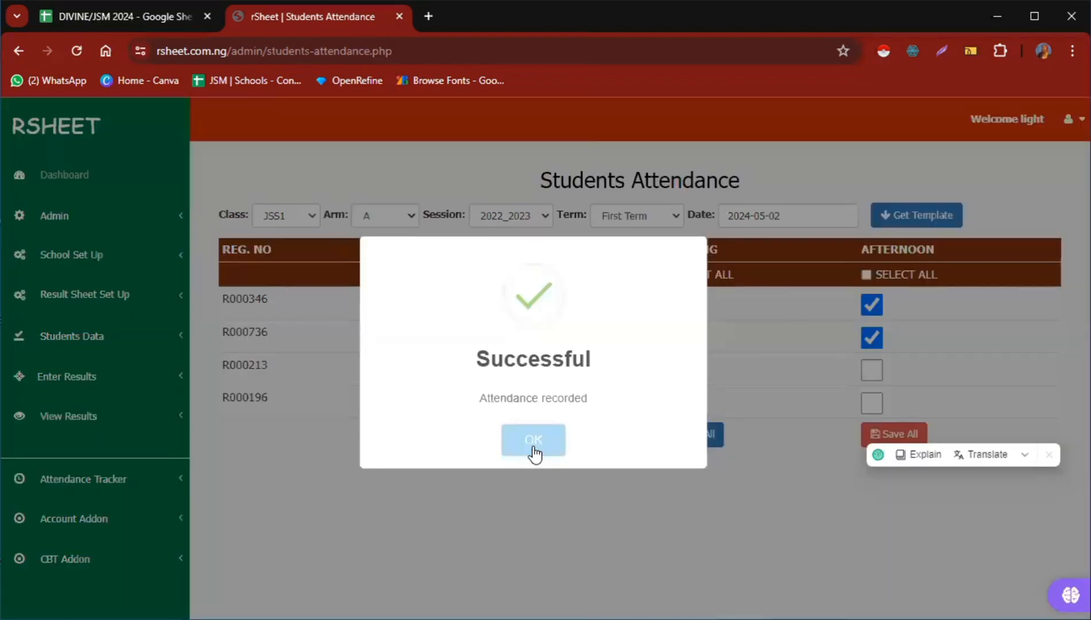
left_click(531, 449)
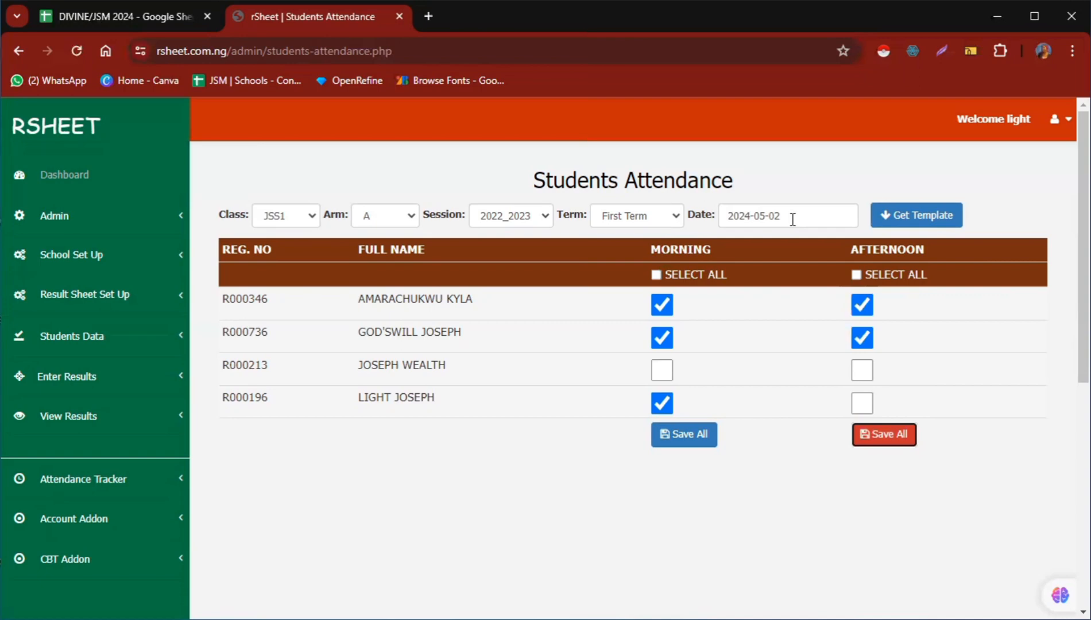
Load the attendance template for 2024-05-03 with the same class, arm, session and term
left_click(792, 220)
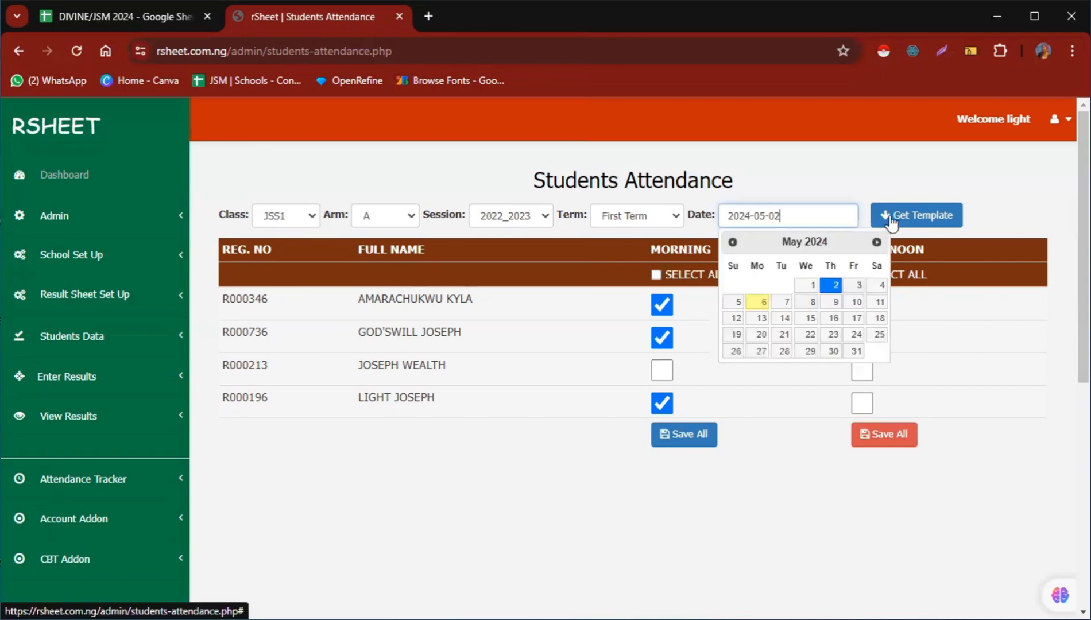
left_click(855, 285)
left_click(893, 219)
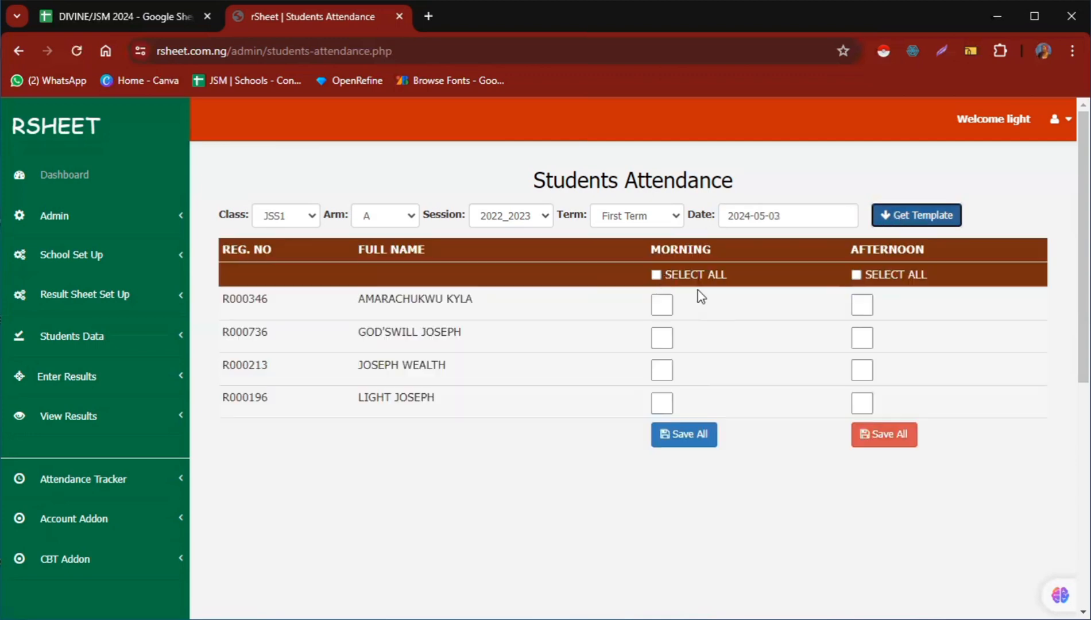
Mark all students present for both morning and afternoon, and save the attendance of each session
left_click(655, 275)
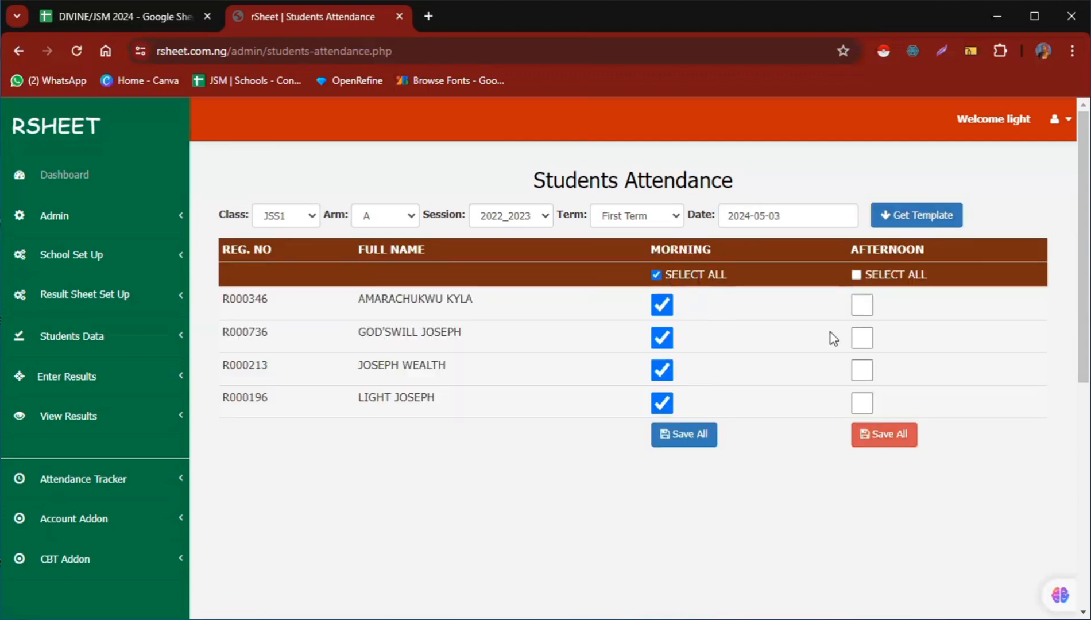
left_click(856, 275)
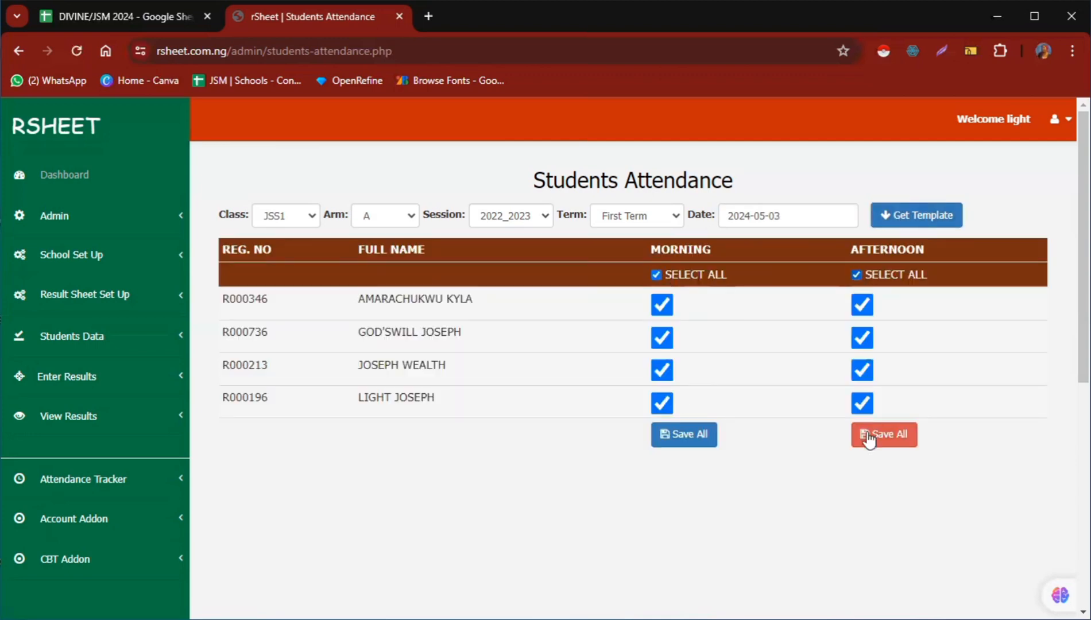
left_click(869, 436)
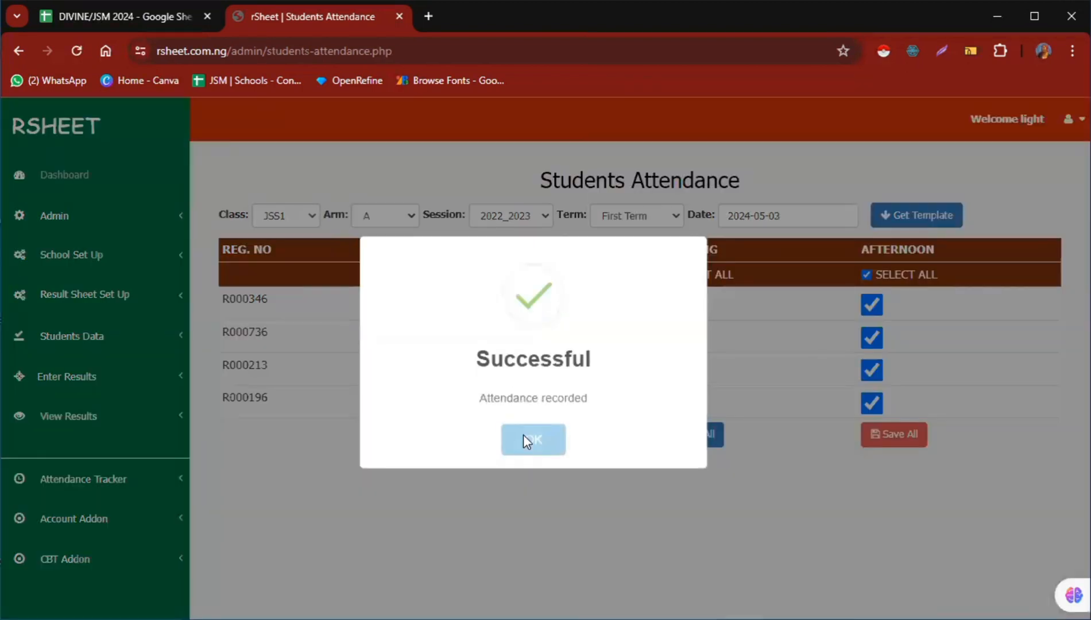
left_click(523, 434)
left_click(671, 443)
left_click(525, 437)
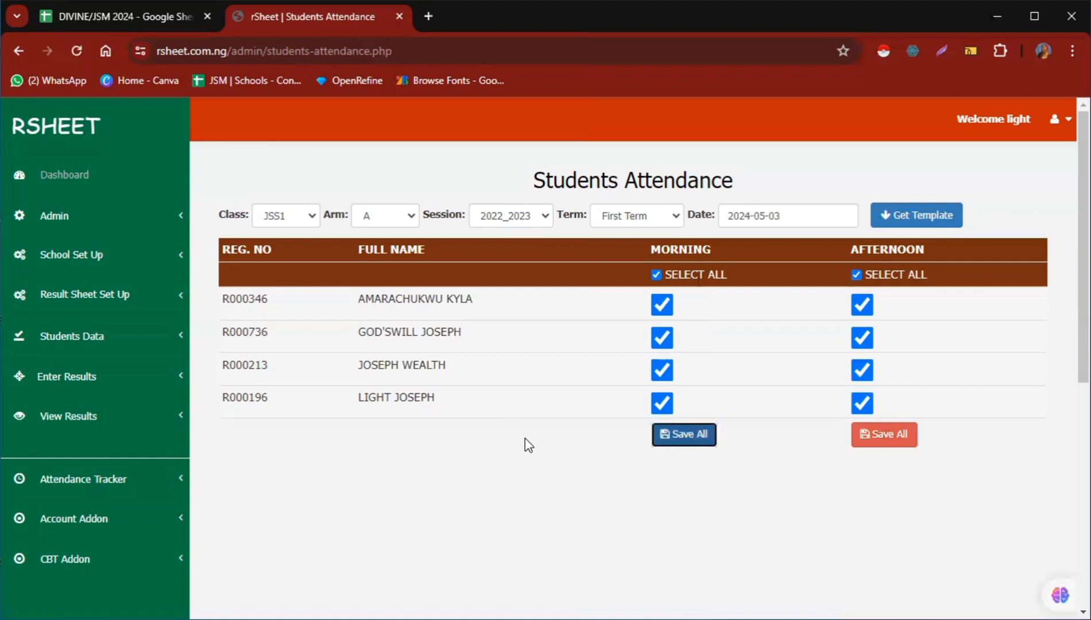
Return to the date 2024-05-02 and load its attendance template again
left_click(826, 222)
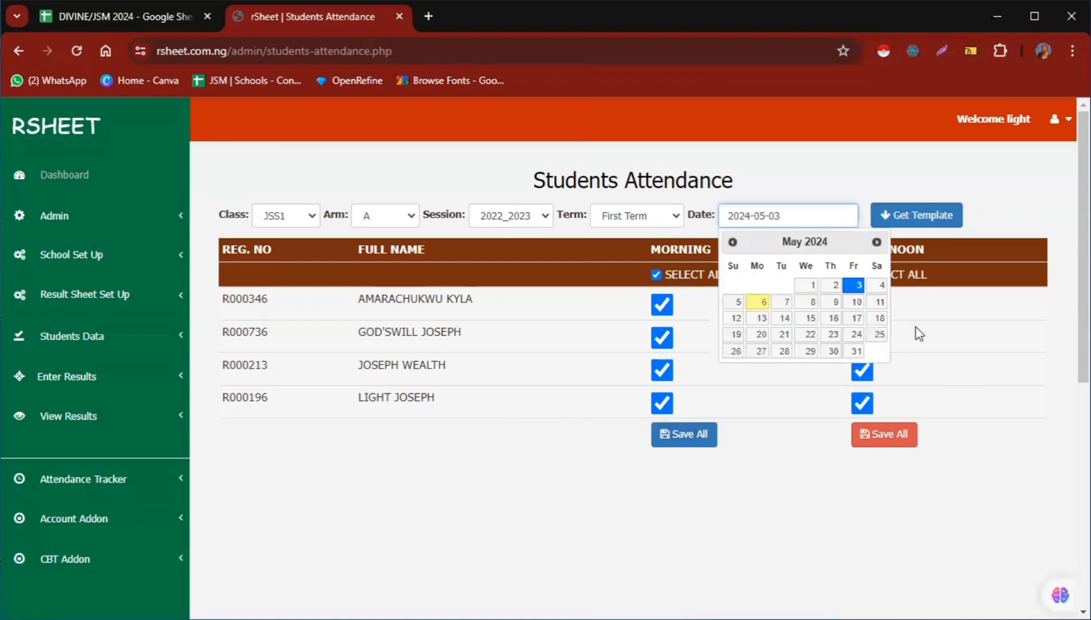
left_click(827, 288)
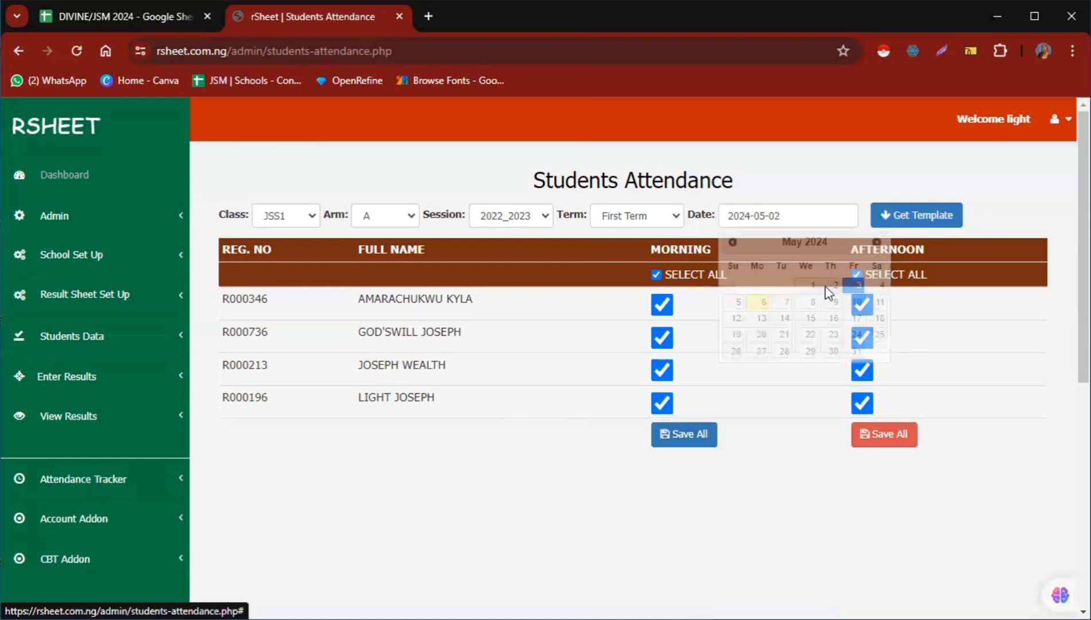
left_click(901, 217)
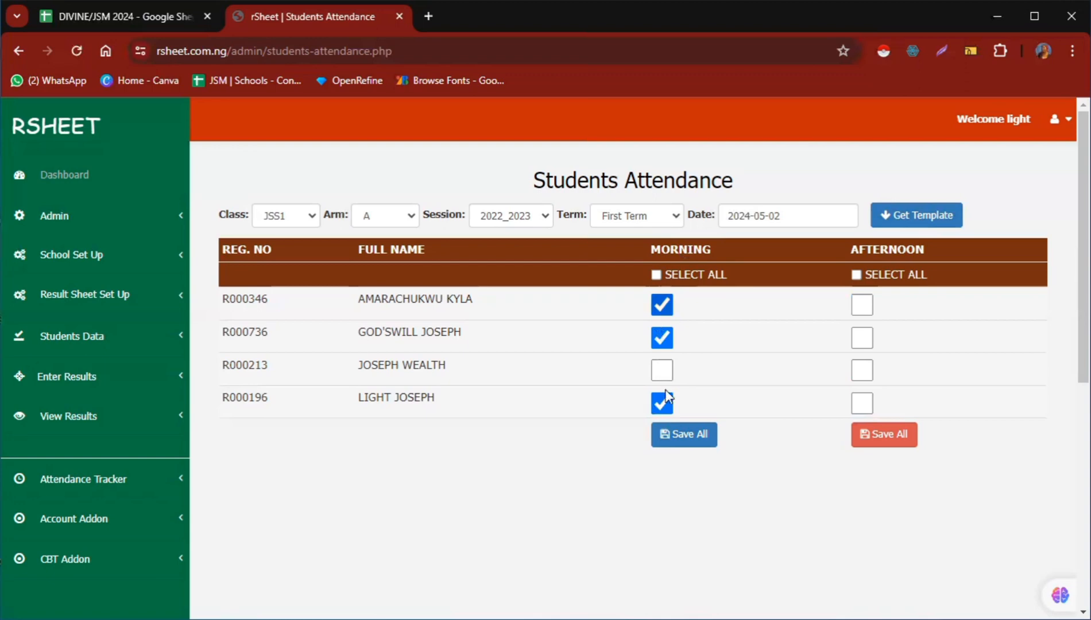
Mark all four students present in the afternoon and the third student present in the morning, saving both sessions
left_click(883, 252)
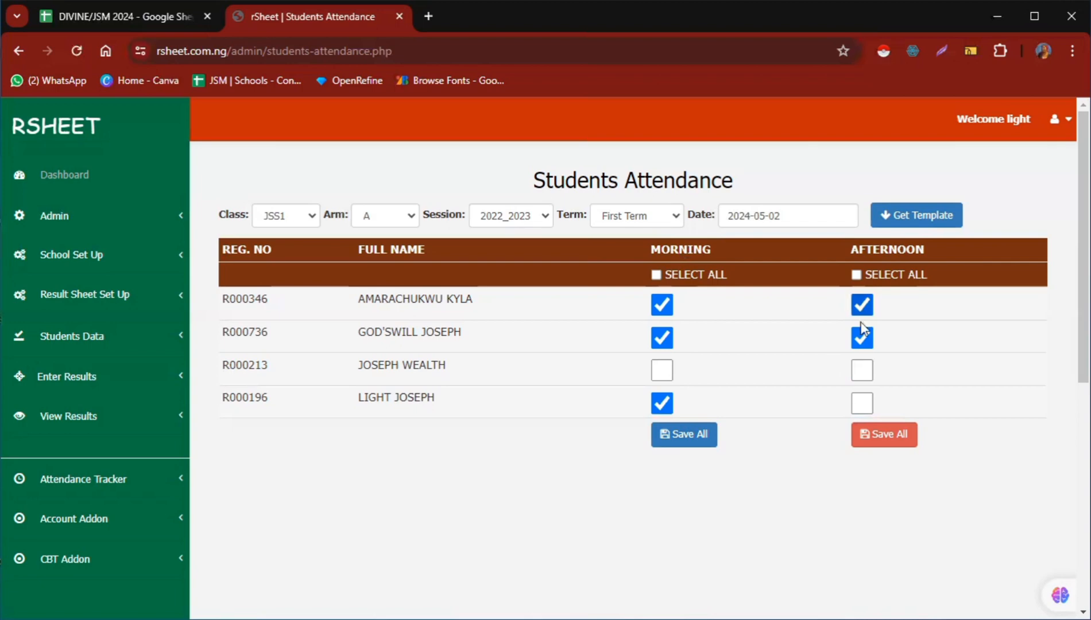
left_click(858, 376)
left_click(858, 405)
left_click(874, 448)
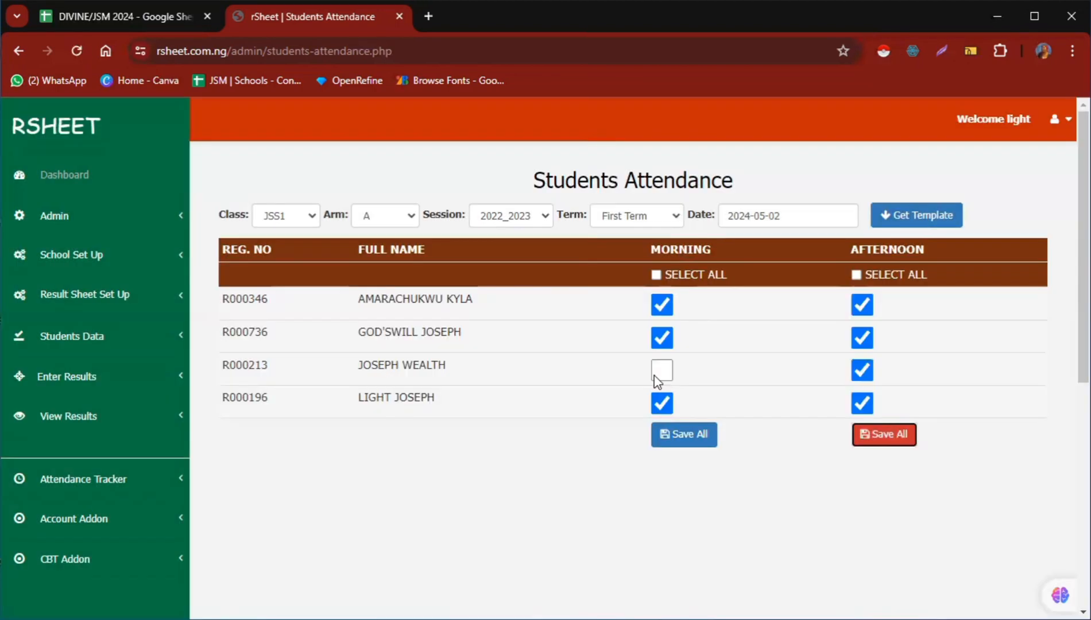
left_click(654, 376)
left_click(680, 443)
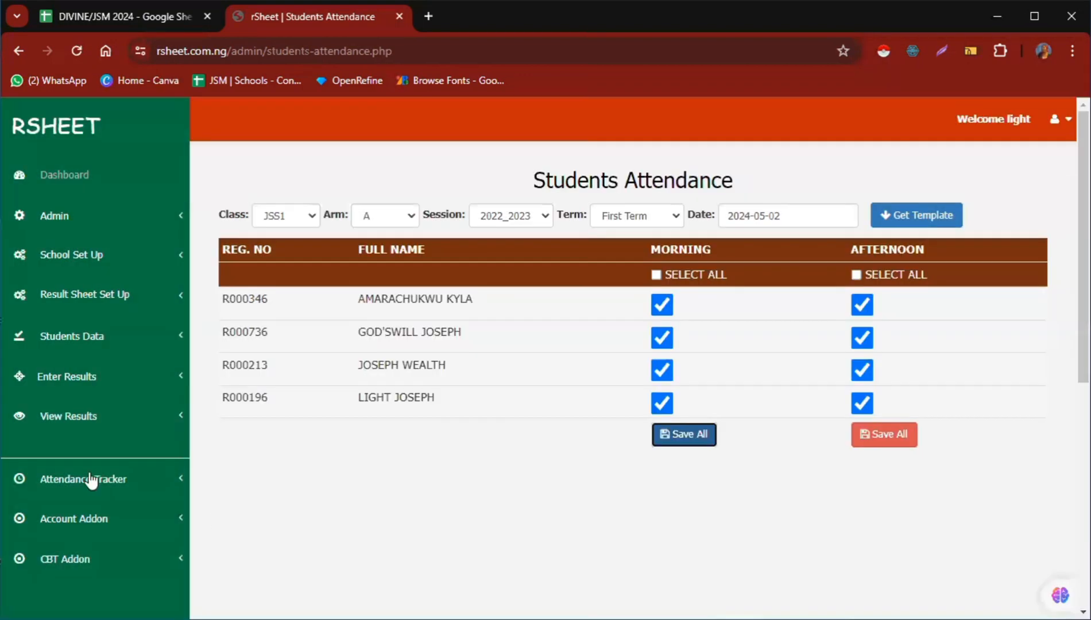
Generate the attendance report for session 2022_2023, class JSS1, arm A, First Term
left_click(91, 480)
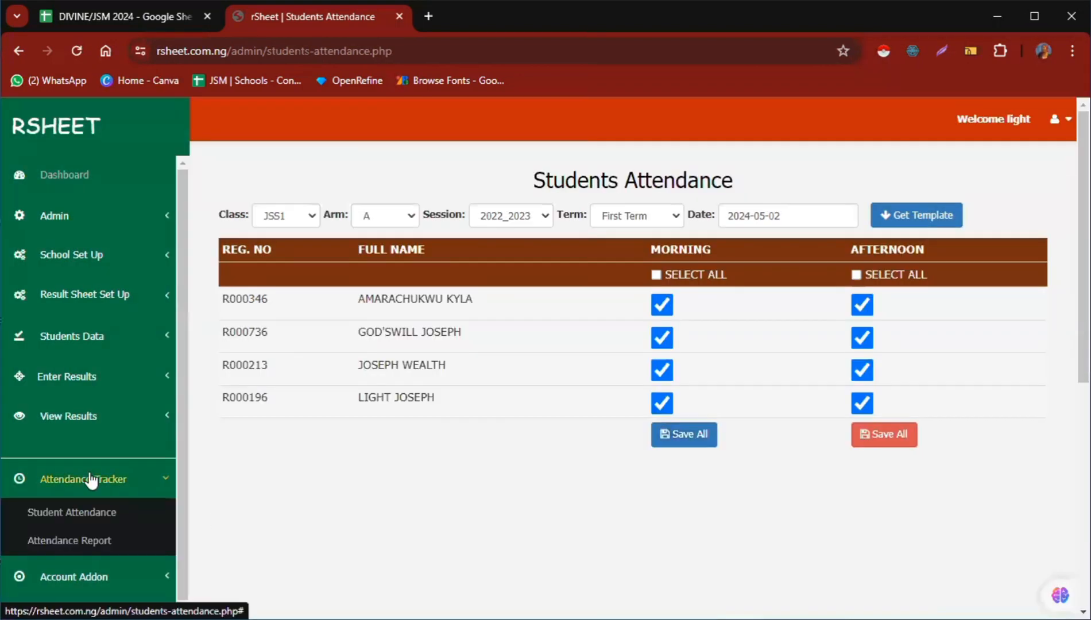
left_click(93, 551)
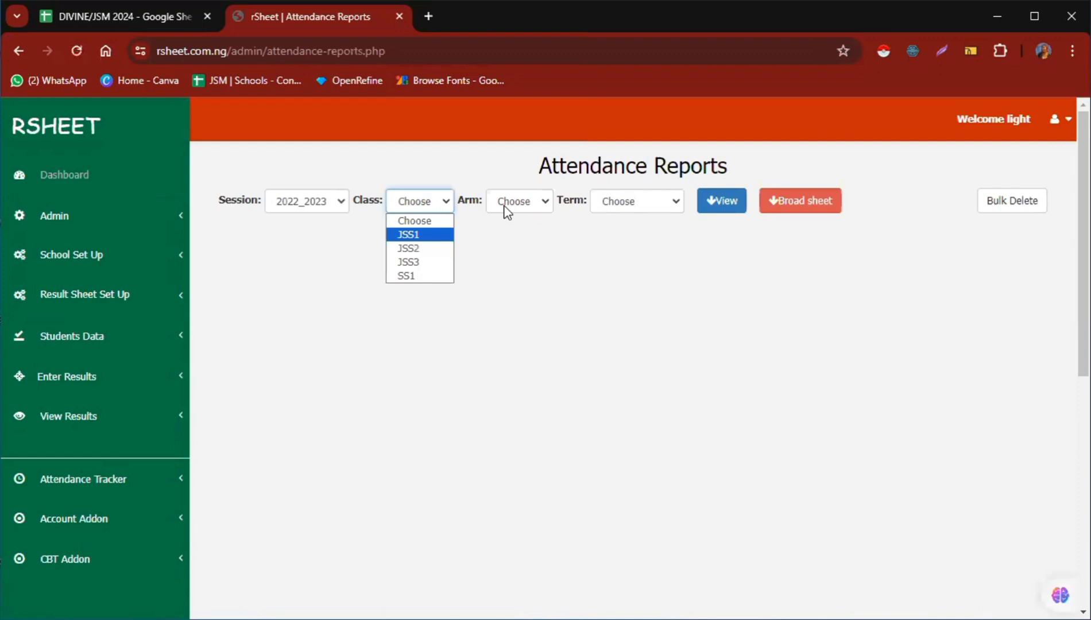
key("Return")
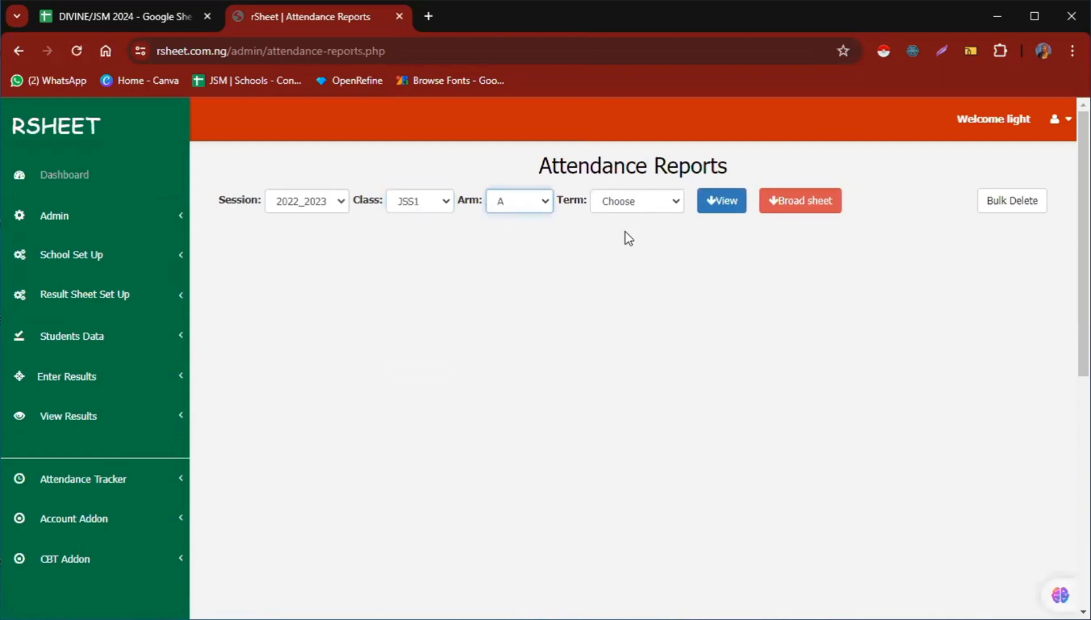
left_click(631, 210)
left_click(633, 234)
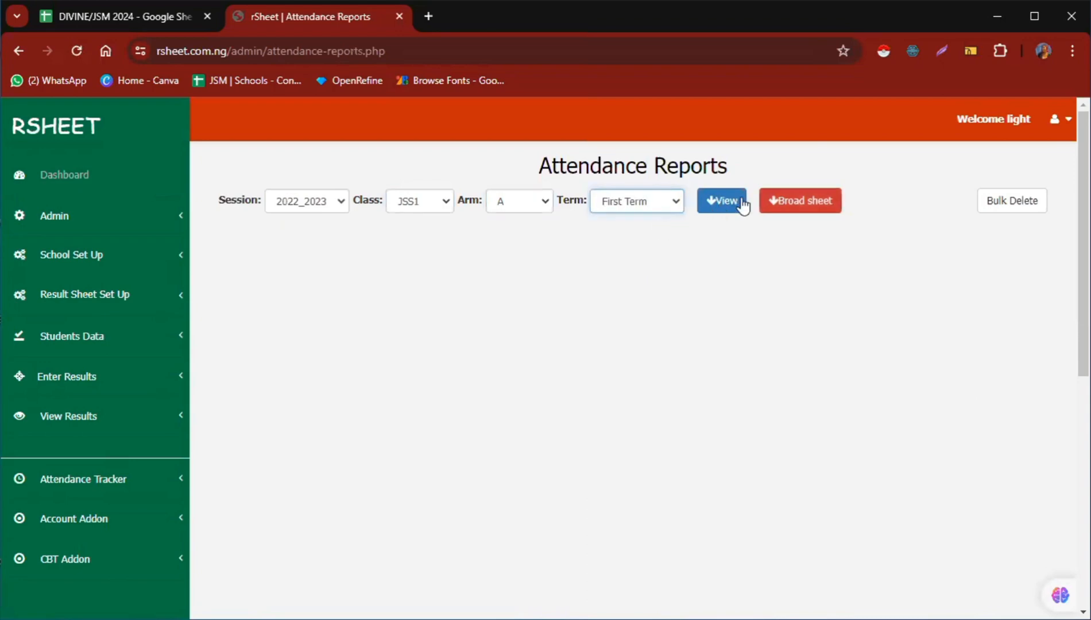
left_click(722, 201)
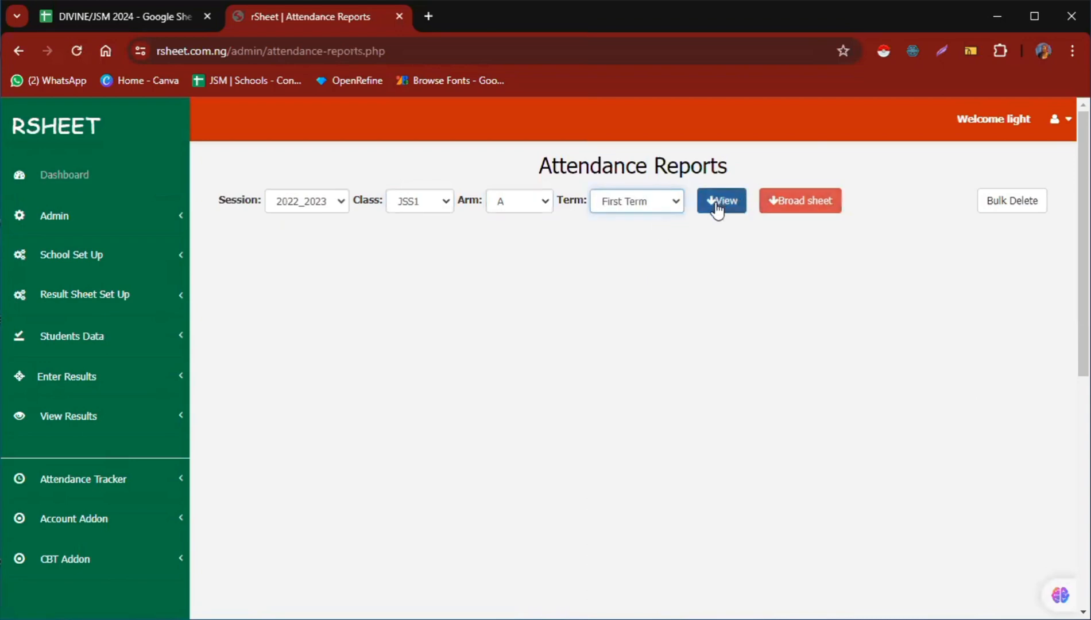
left_click(810, 213)
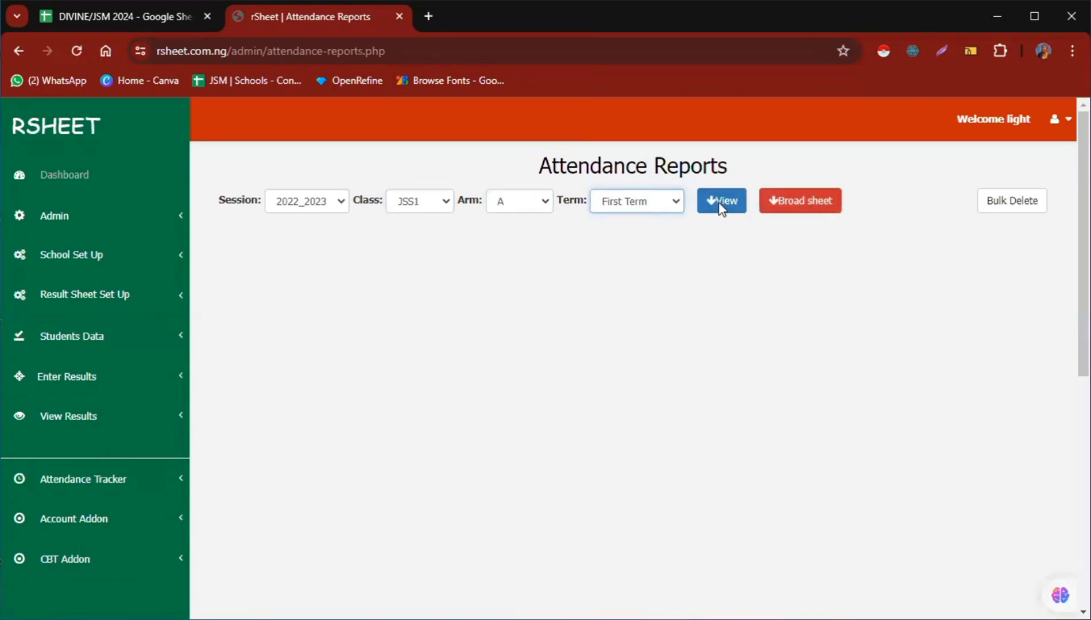
left_click(718, 210)
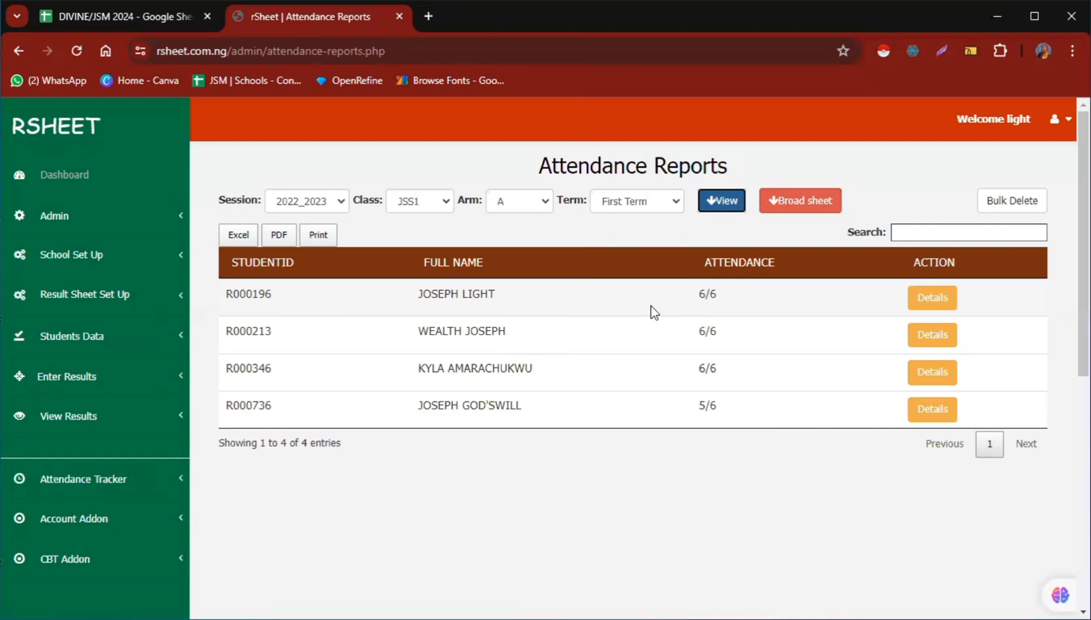
Review the first listed student's daily attendance details, and display the class broad sheet of attendance by date
left_click(925, 294)
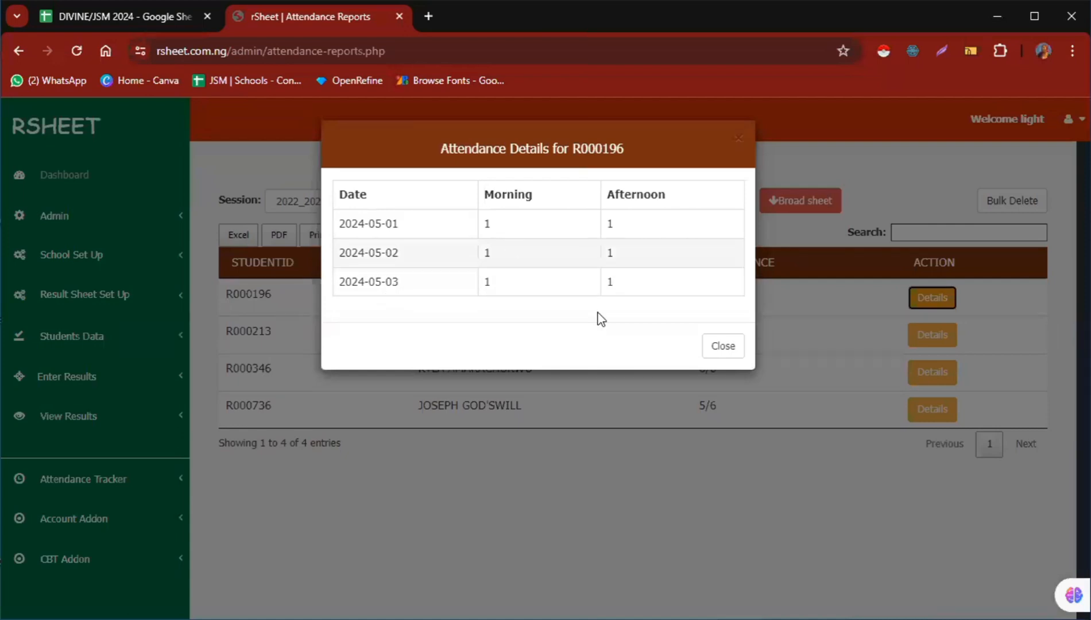
left_click(732, 352)
left_click(805, 209)
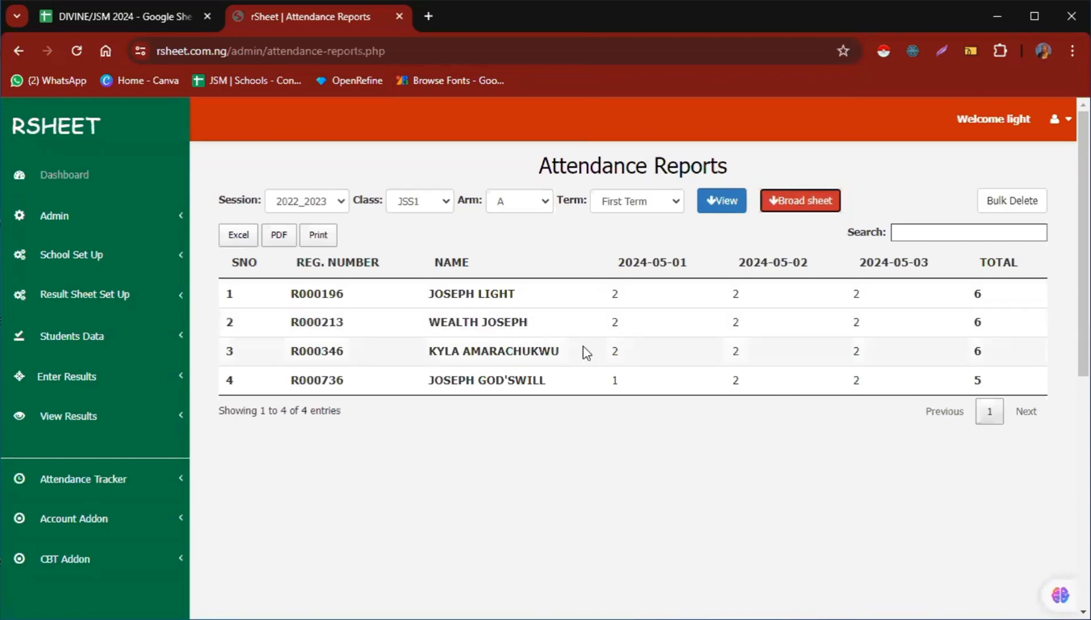
scroll(599, 369, "down", 1)
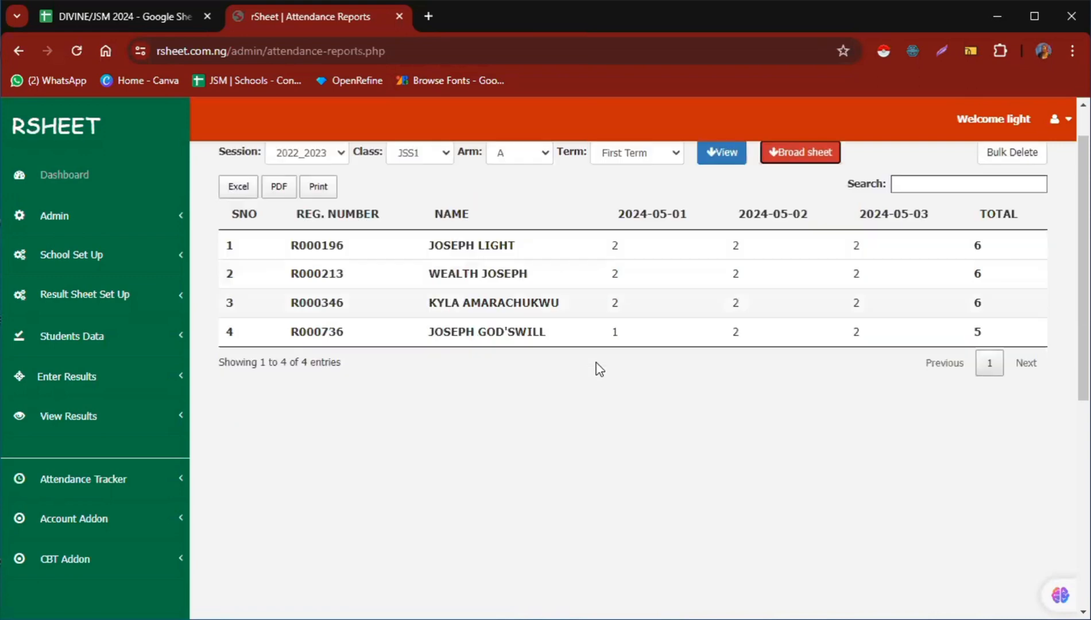
scroll(598, 370, "up", 1)
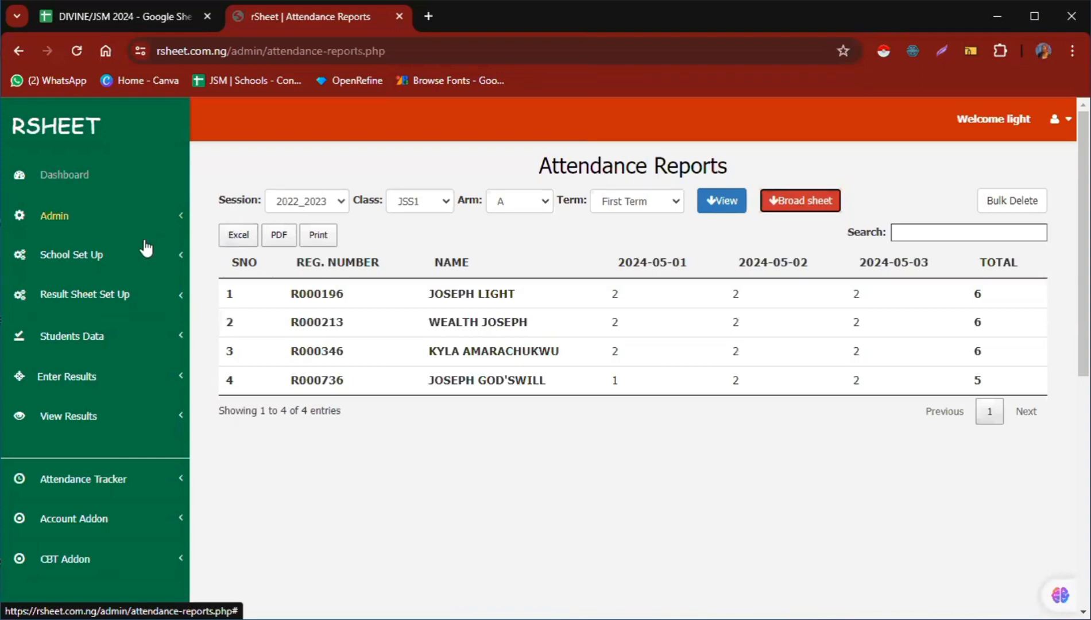
In the general settings, switch the display of students' attendance from Attendance Tracker on result sheets off and back on
left_click(171, 228)
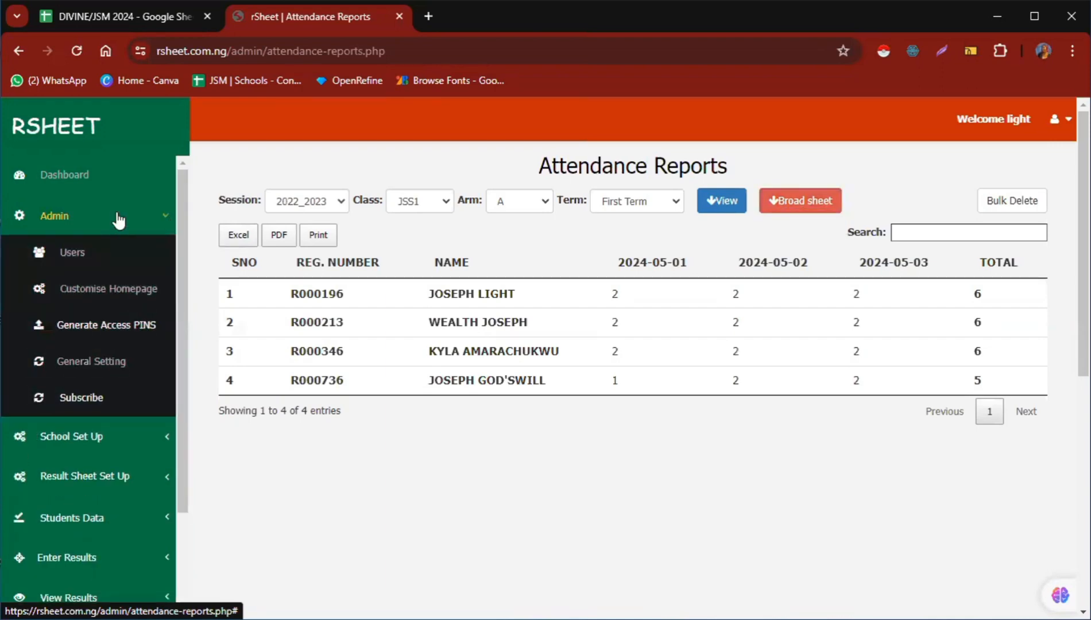
left_click(87, 371)
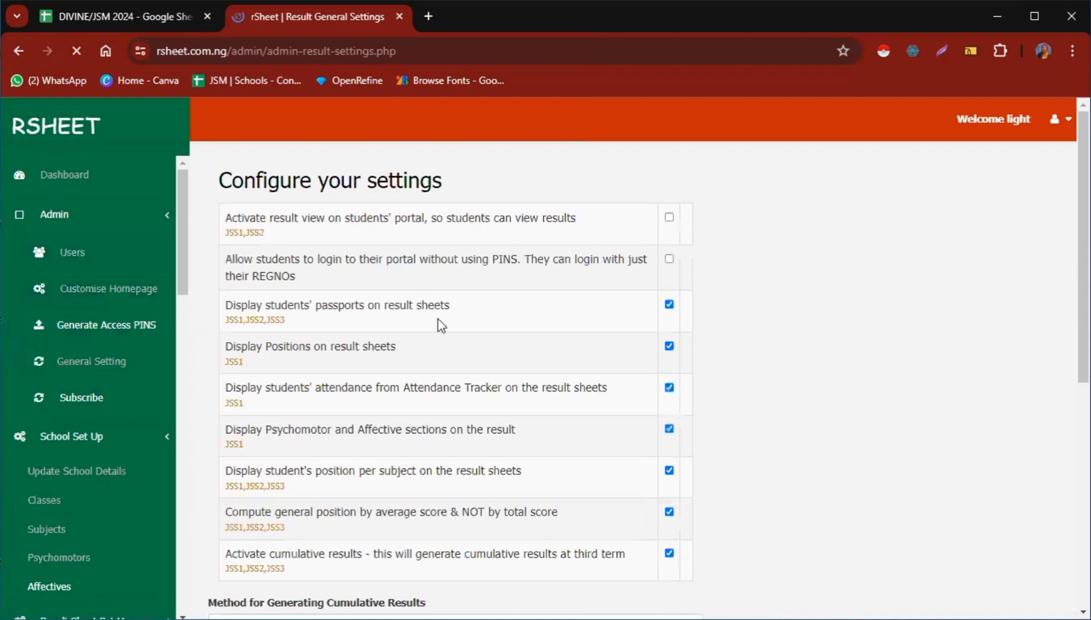
scroll(498, 349, "down", 1)
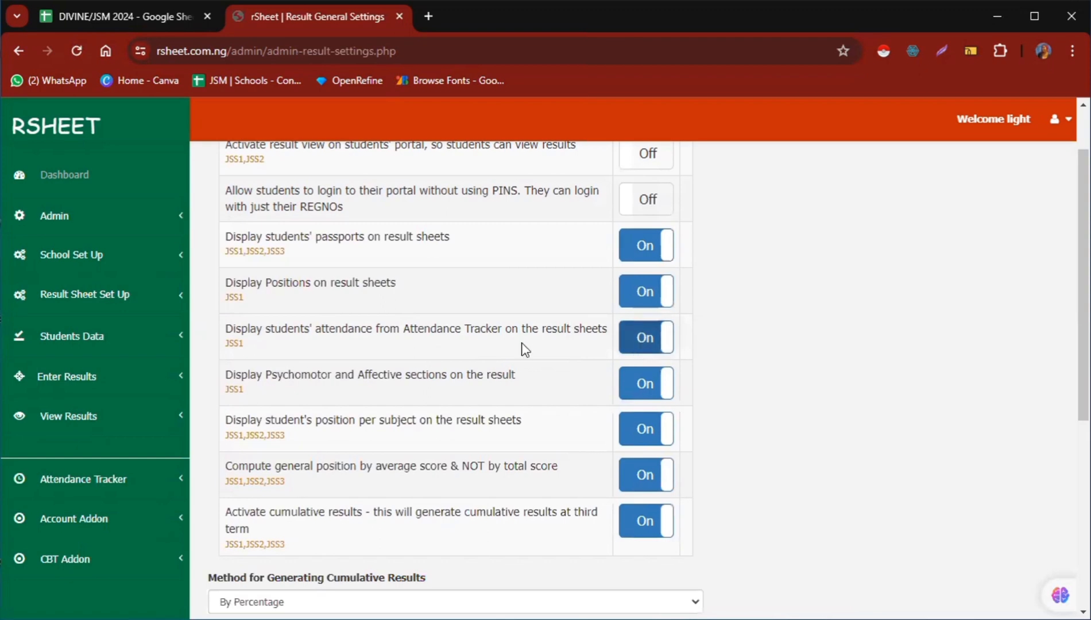
left_click(646, 337)
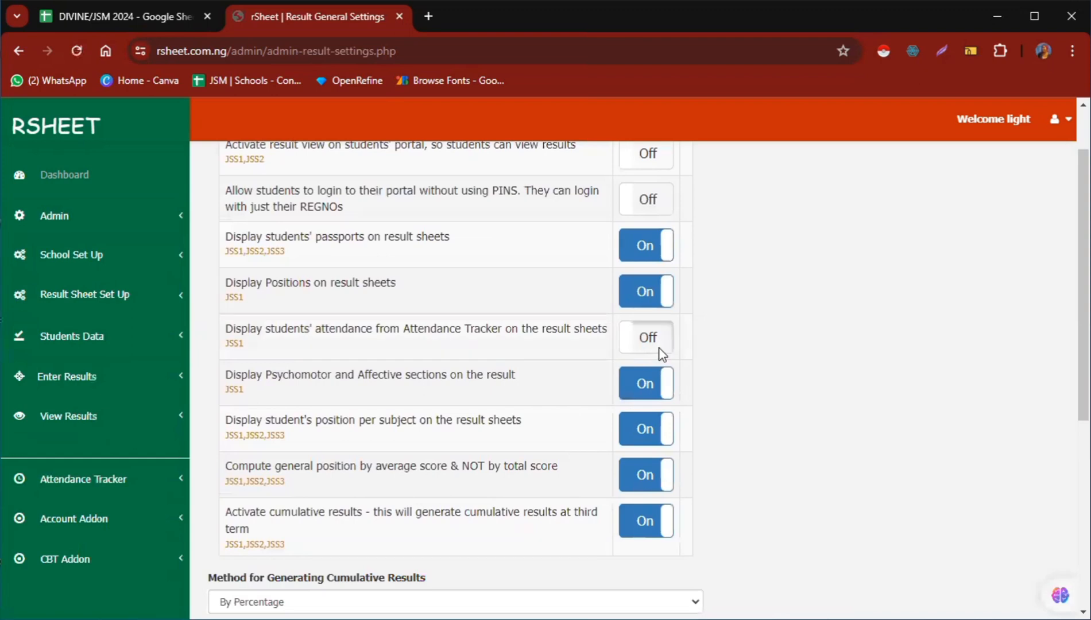
left_click(658, 346)
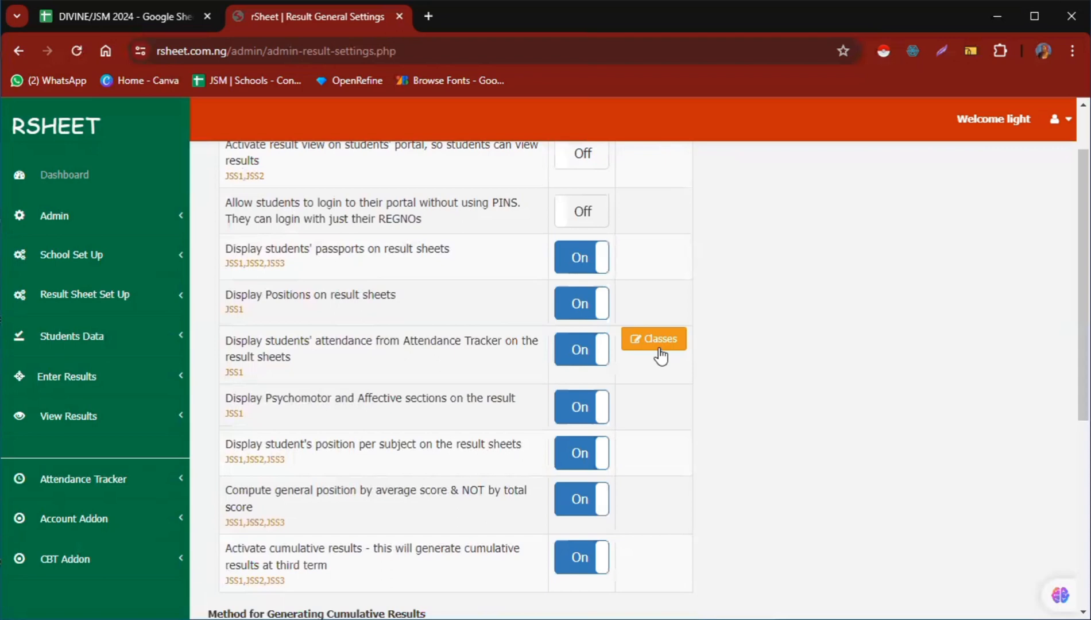
scroll(636, 293, "down", 1)
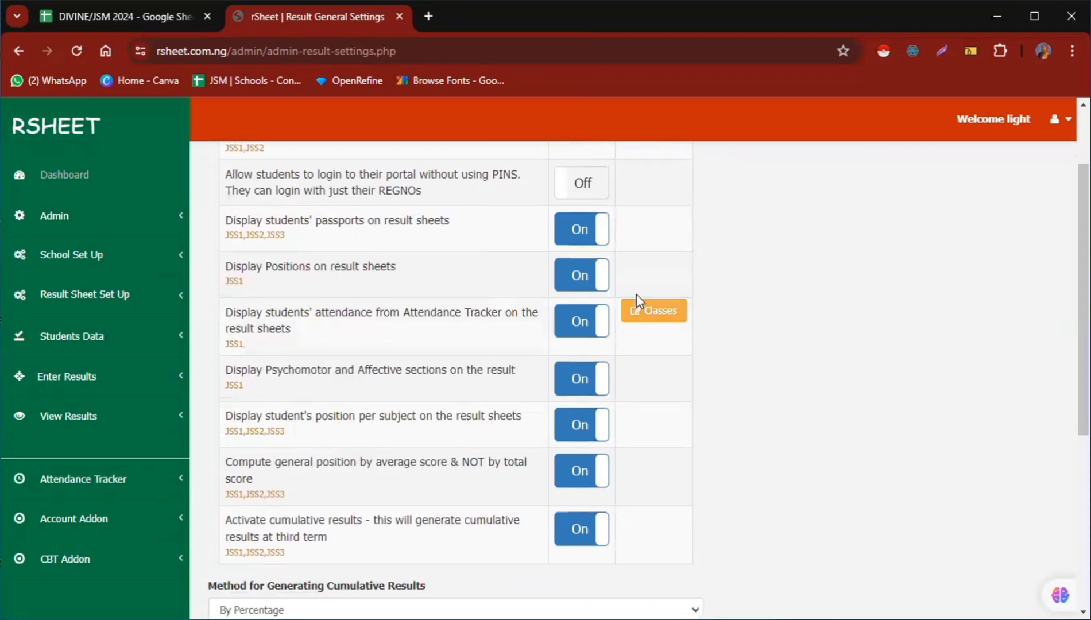